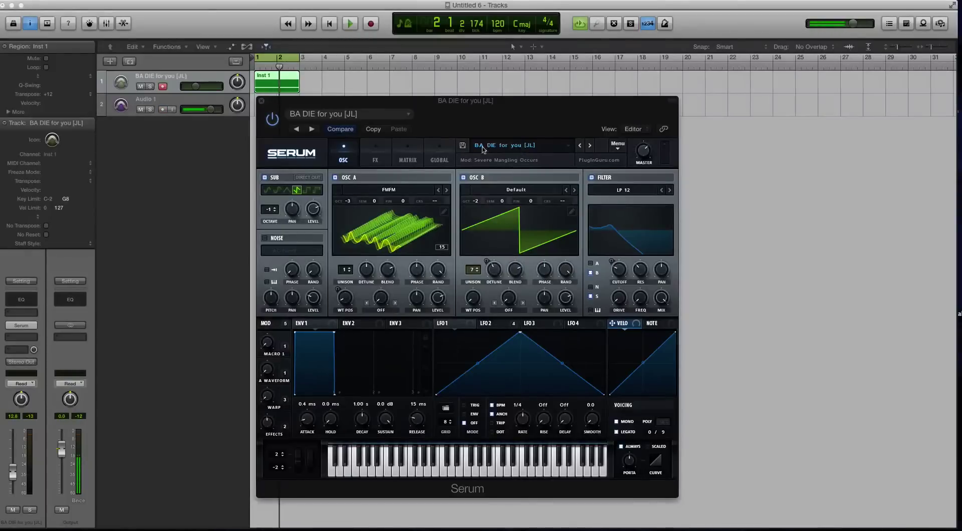
Step: Tour Serum's Matrix, Global and FX pages, then return to the Oscillator page
drag(316, 104, 315, 104)
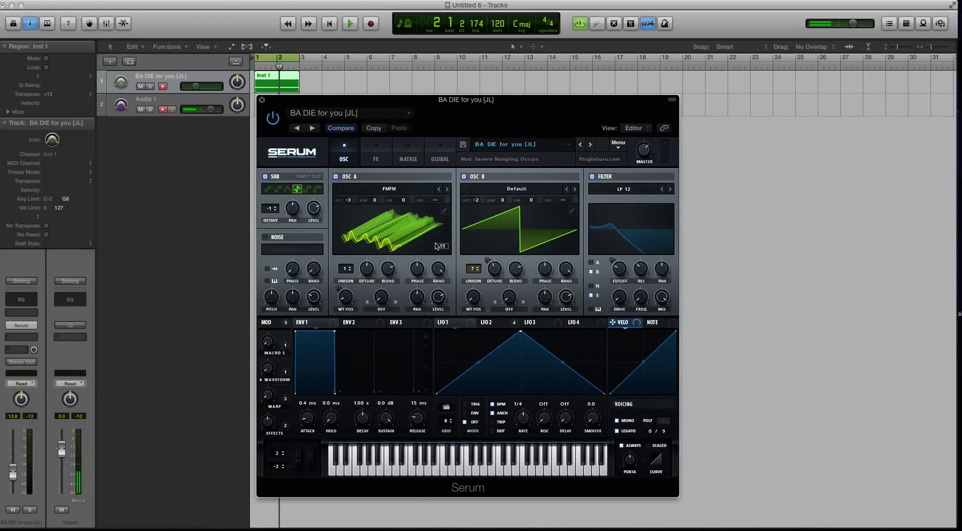
click(371, 154)
click(407, 155)
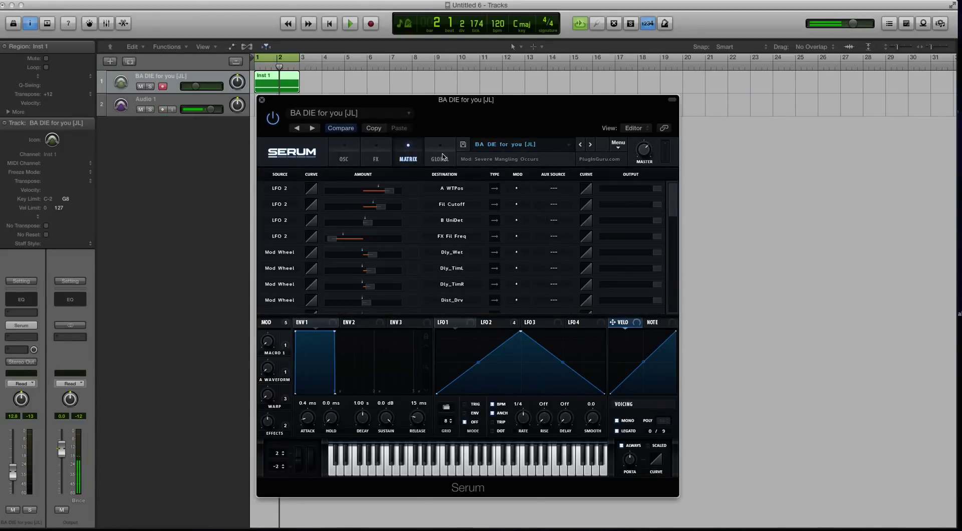
click(440, 156)
click(408, 155)
click(376, 155)
click(353, 155)
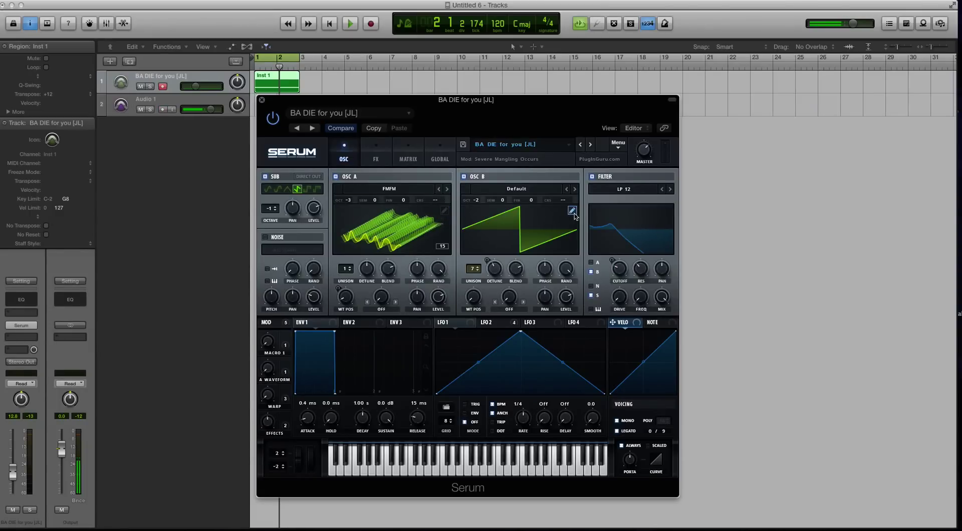
Step: Open oscillator A's wavetable editor, scrub through its frames, and close it
click(444, 211)
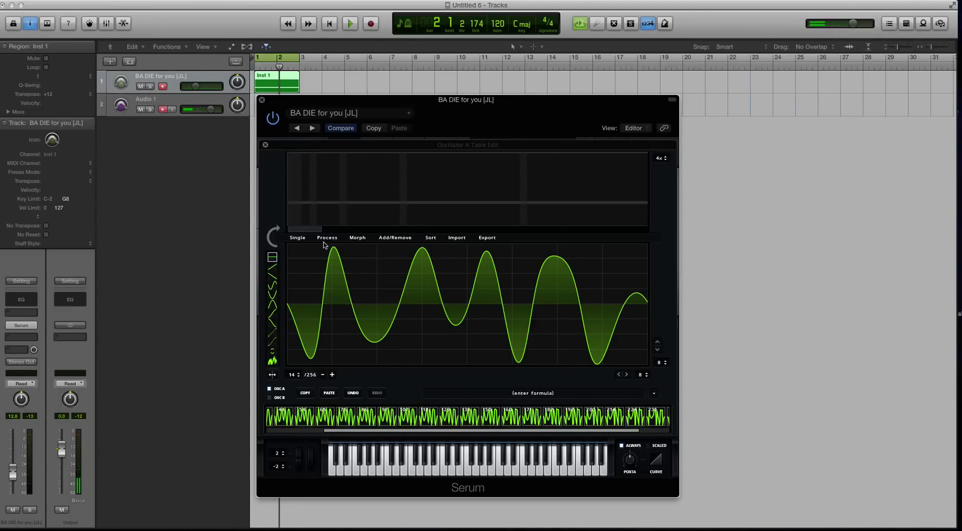
drag(364, 430, 275, 429)
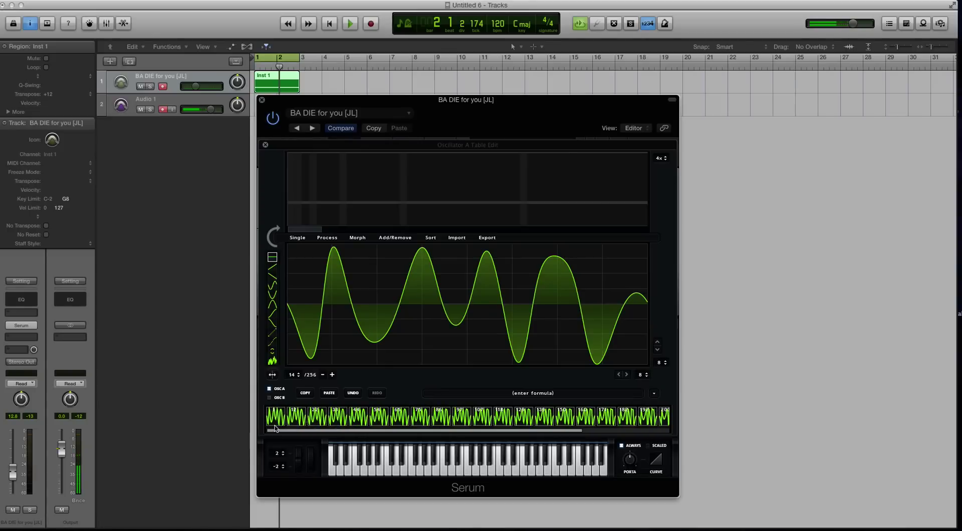
drag(492, 430, 572, 431)
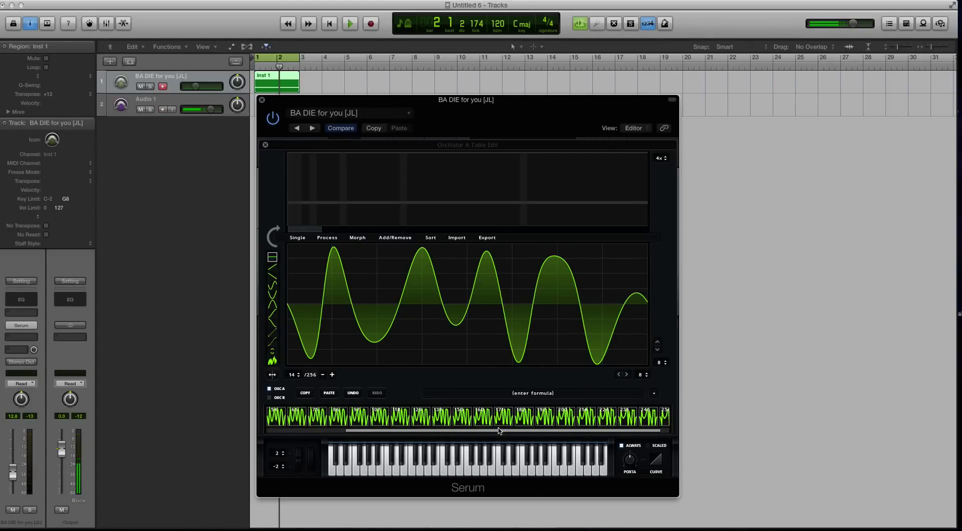
drag(498, 430, 521, 431)
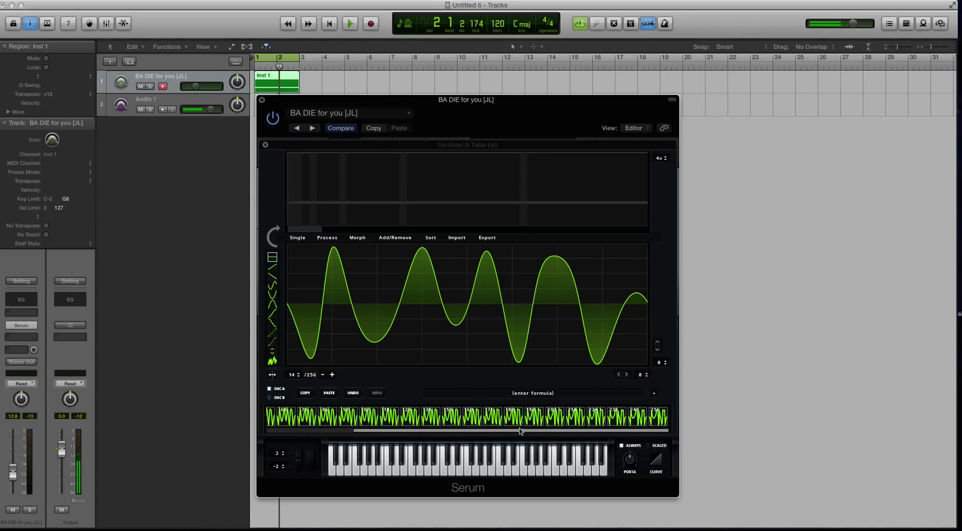
click(265, 145)
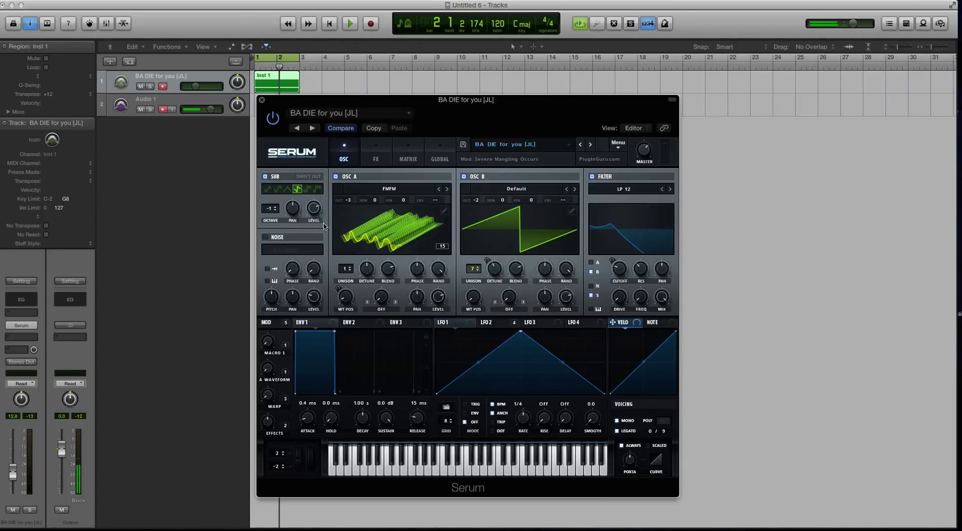
Step: Toggle OSC A between 2D and 3D, reopen the editor, and view frames 44, 1, 22 and 245
click(429, 222)
click(408, 214)
click(444, 211)
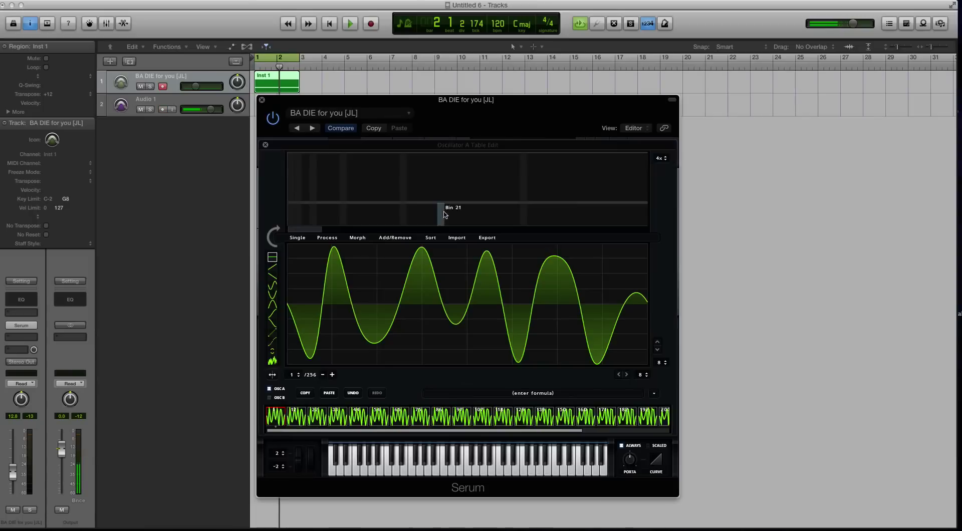
drag(296, 418, 357, 416)
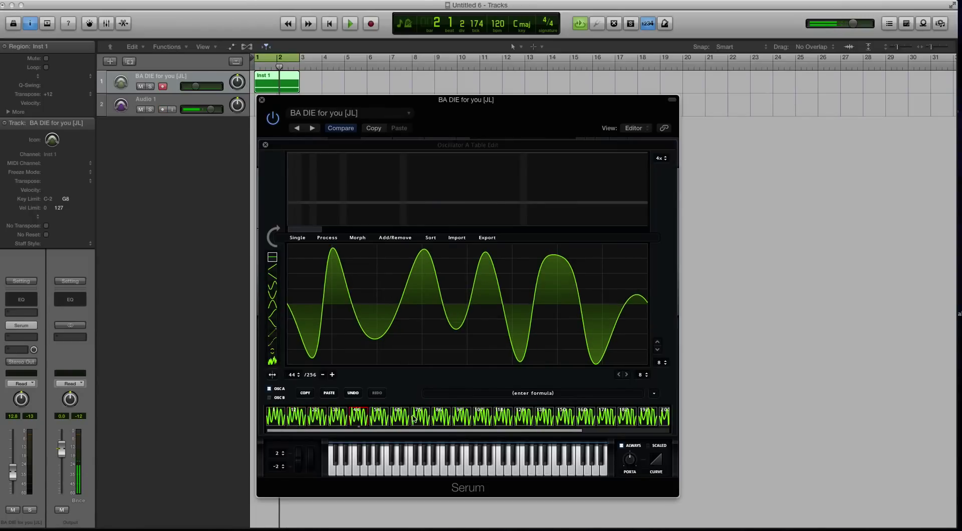
click(281, 422)
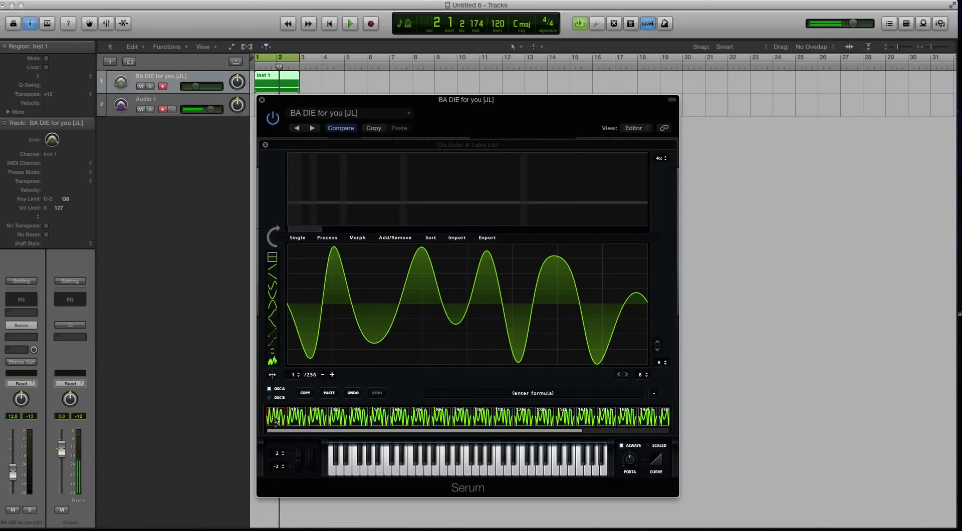
drag(284, 420, 482, 425)
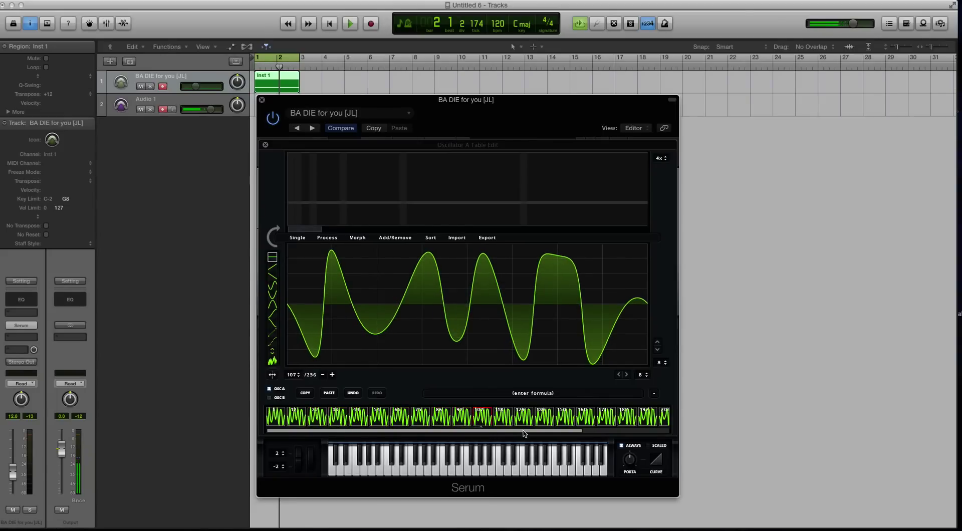
scroll(524, 434, right, 5)
click(636, 419)
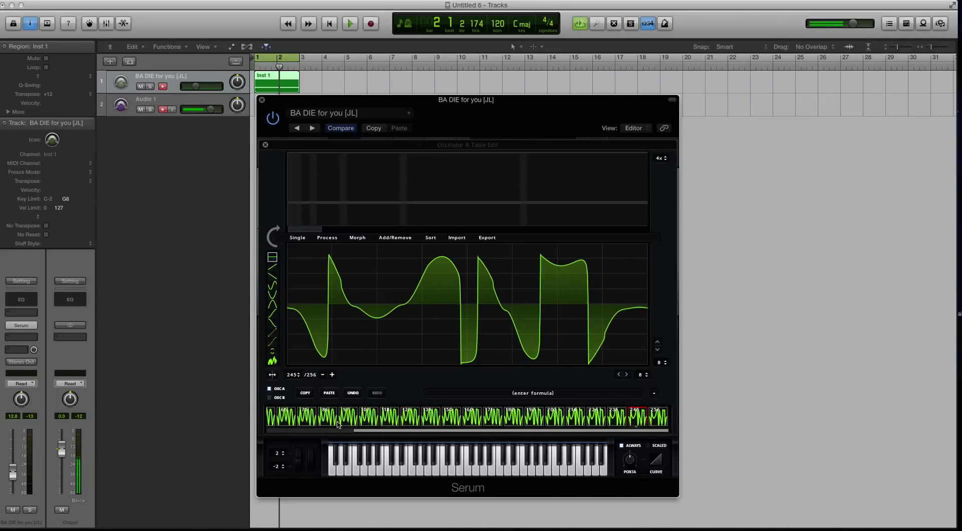
Step: Compare frame 1's smooth sine-like shape against frame 245
drag(381, 431, 153, 426)
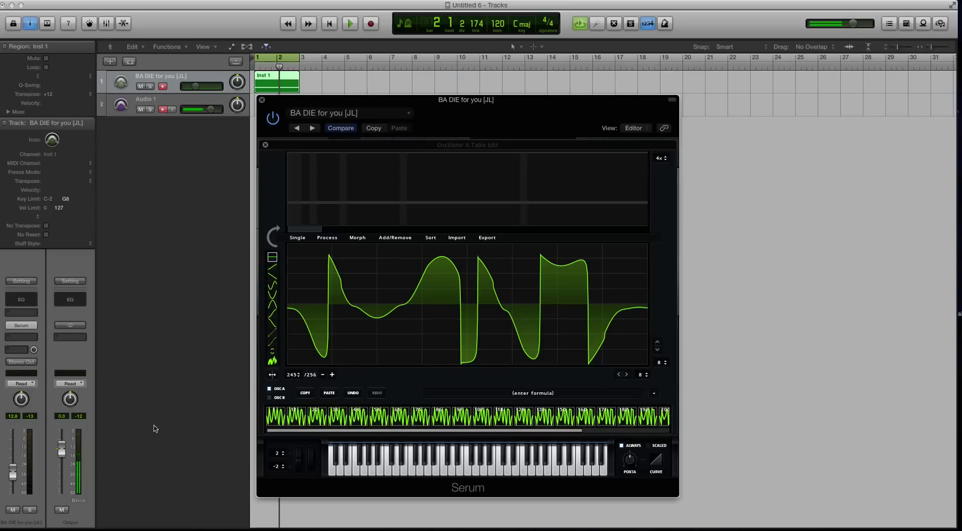
click(279, 420)
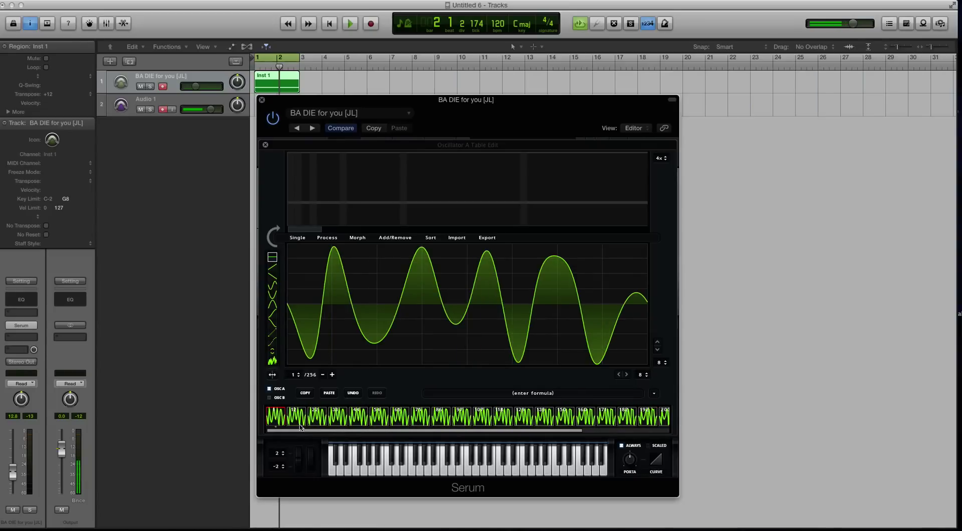
drag(301, 429, 389, 430)
click(643, 419)
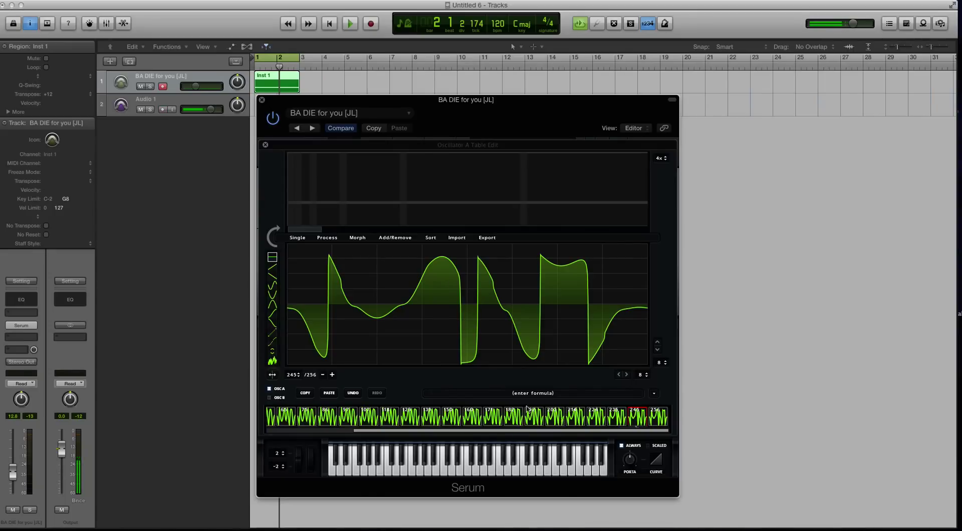
drag(375, 432, 224, 428)
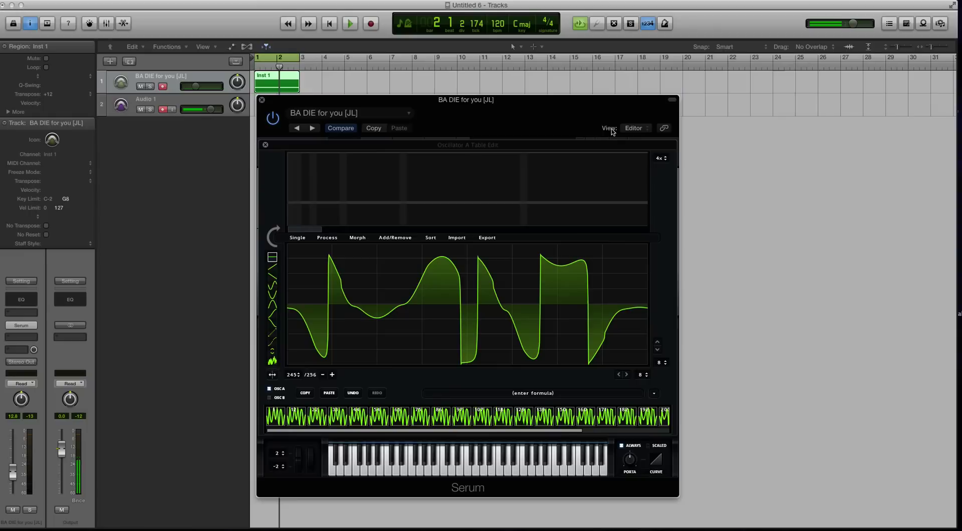
Step: Close Table Edit, load the Init Preset, and reopen OSC A's single saw frame editor
click(265, 145)
click(617, 144)
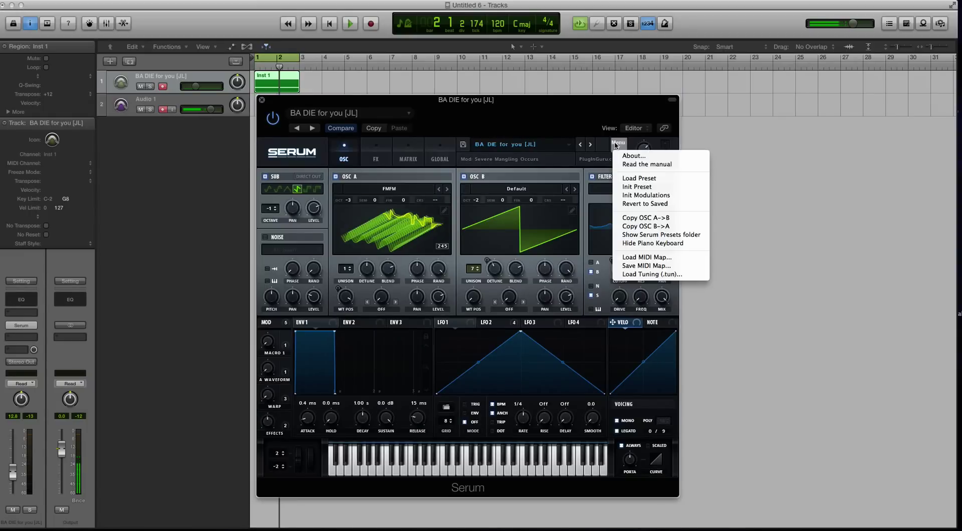
click(661, 187)
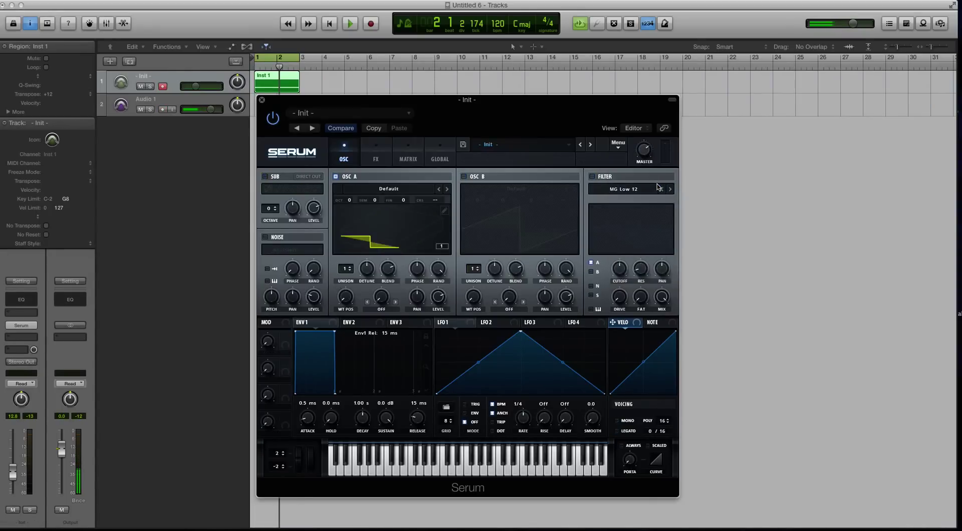
click(444, 211)
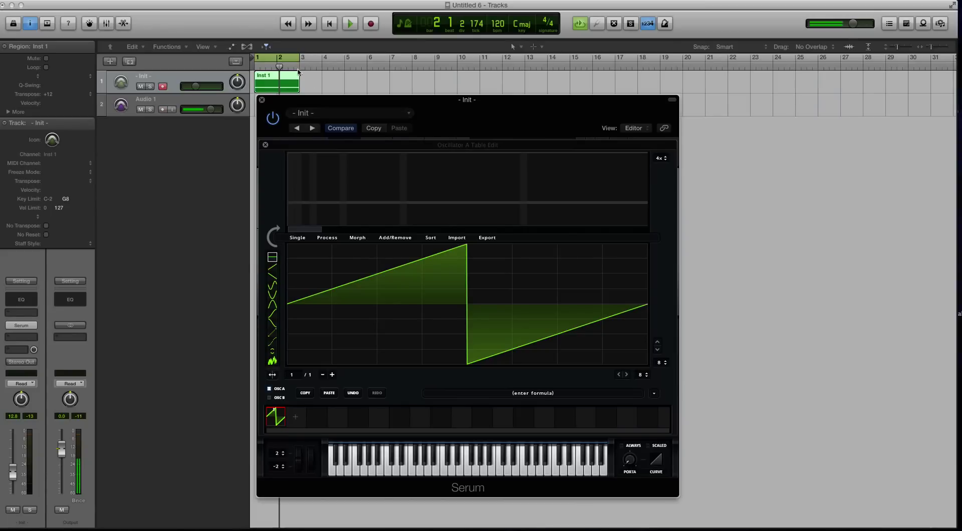
Step: Show Logic's Browser and list All Files in the Desktop folder
key(f)
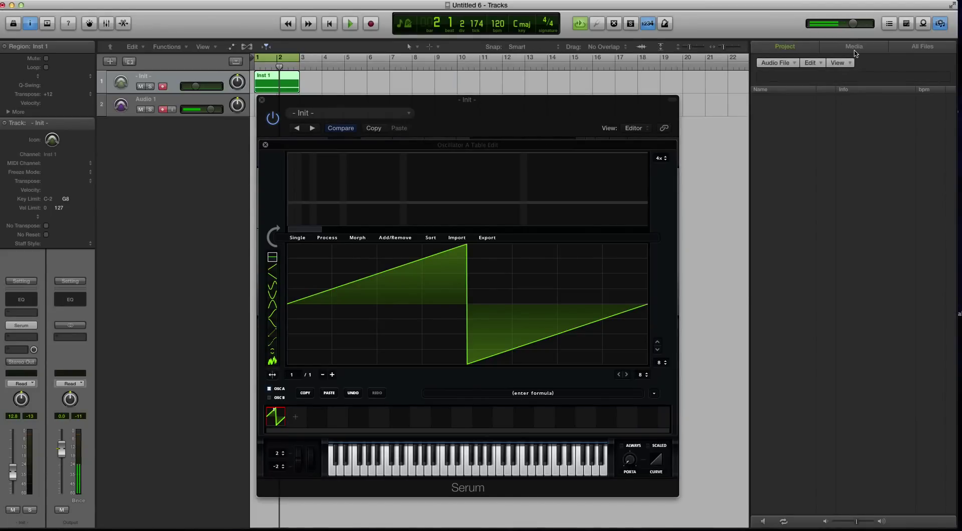
click(854, 46)
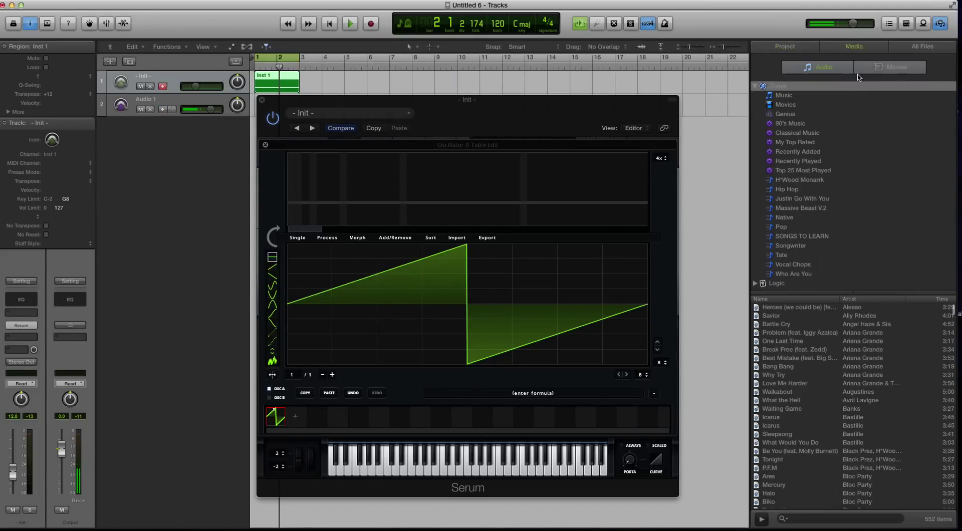
click(922, 47)
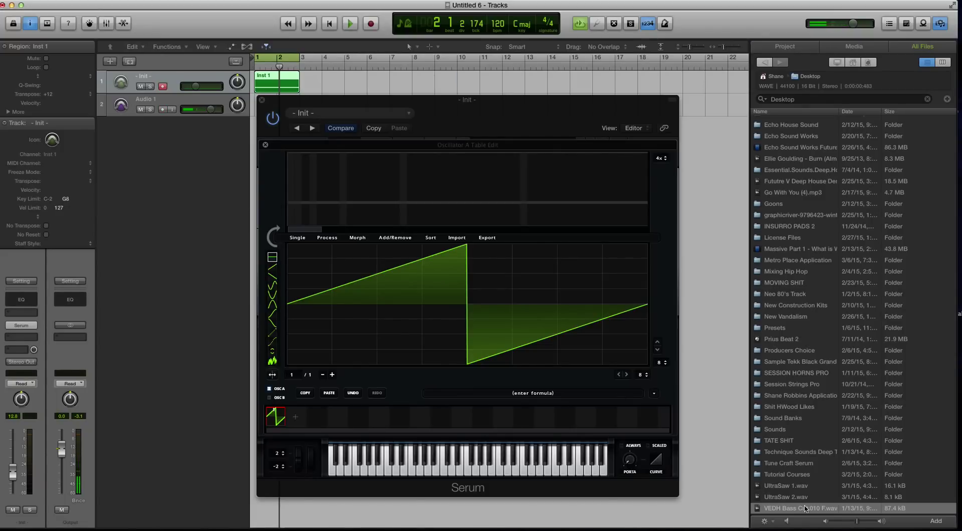
Step: Drag the VEDH bass WAV into the table editor and set the import split to F0 (1010 samples)
drag(805, 509, 502, 352)
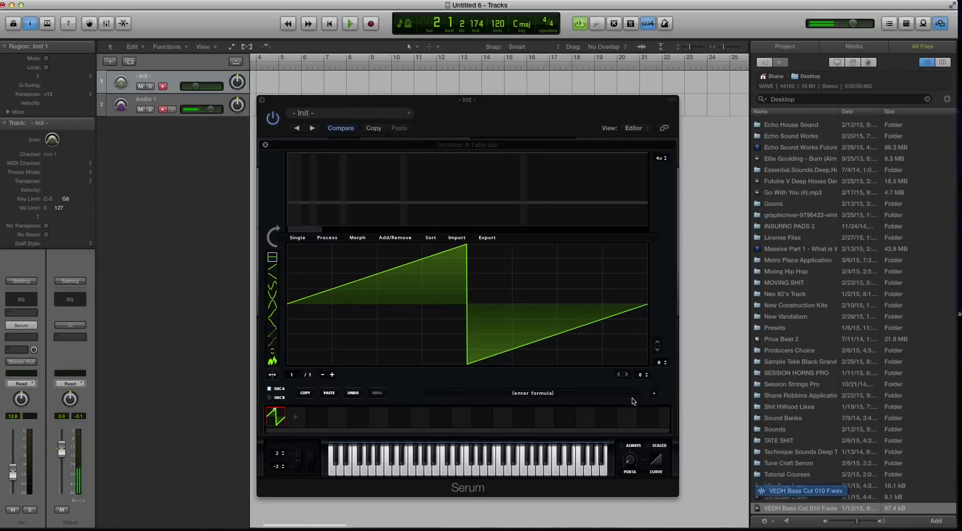
drag(633, 401, 767, 510)
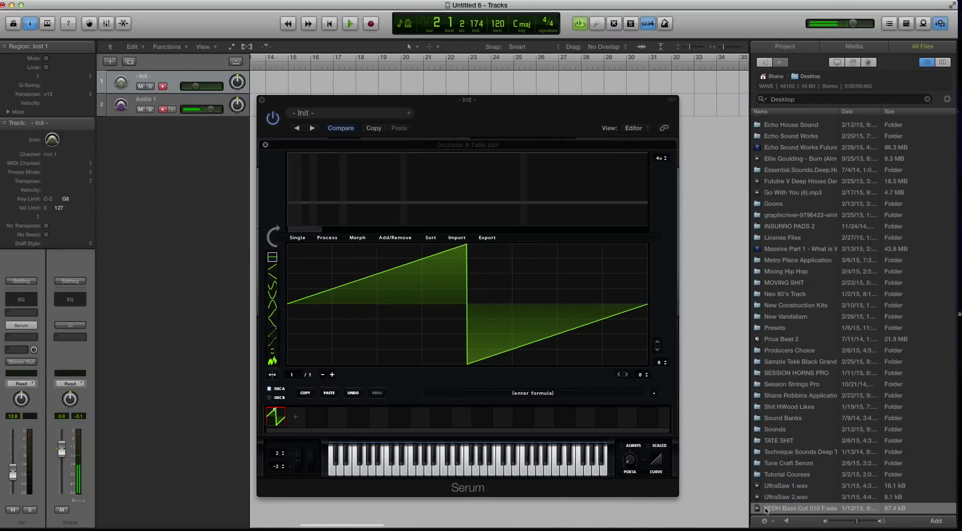
click(537, 393)
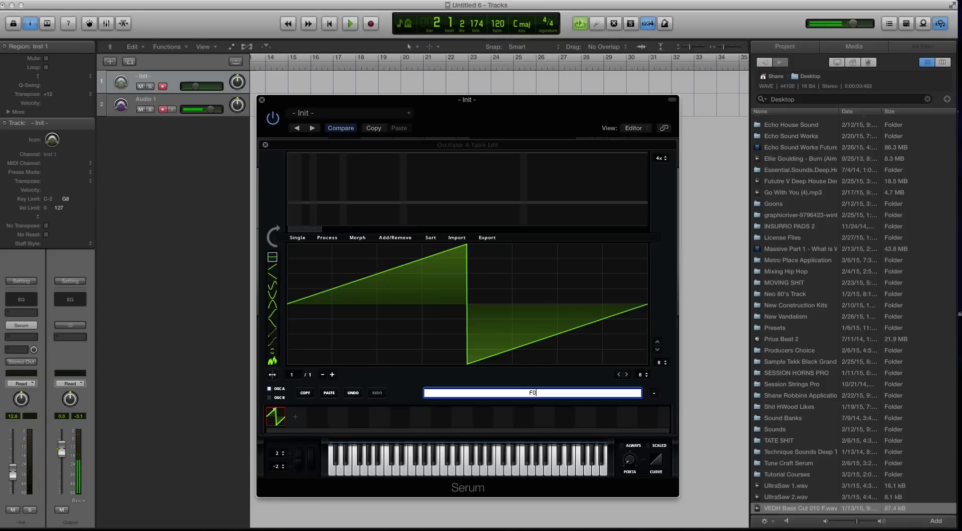
key(Escape)
click(490, 392)
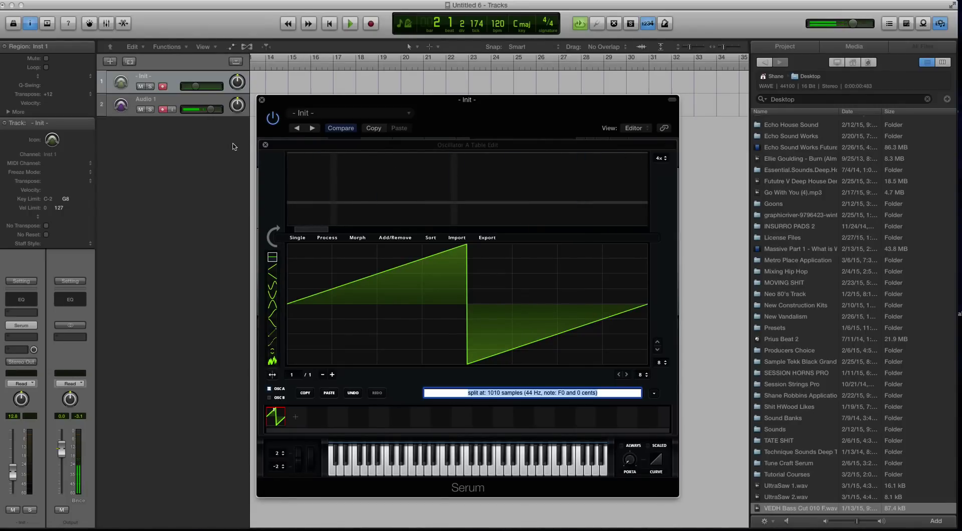
Step: Close the editor, load the Init Preset, and drag VEDH Bass Cut 010 F.wav onto OSC A
click(265, 146)
click(618, 144)
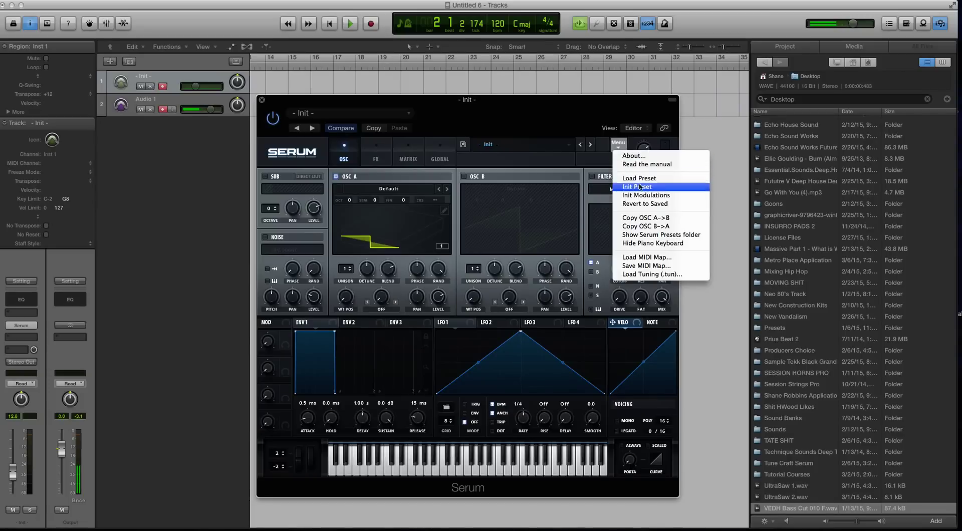
click(397, 174)
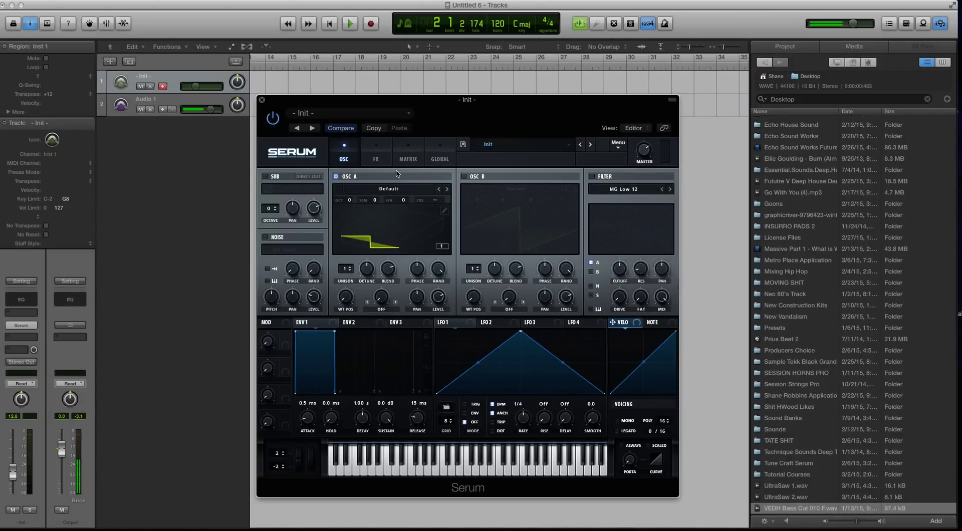
click(619, 146)
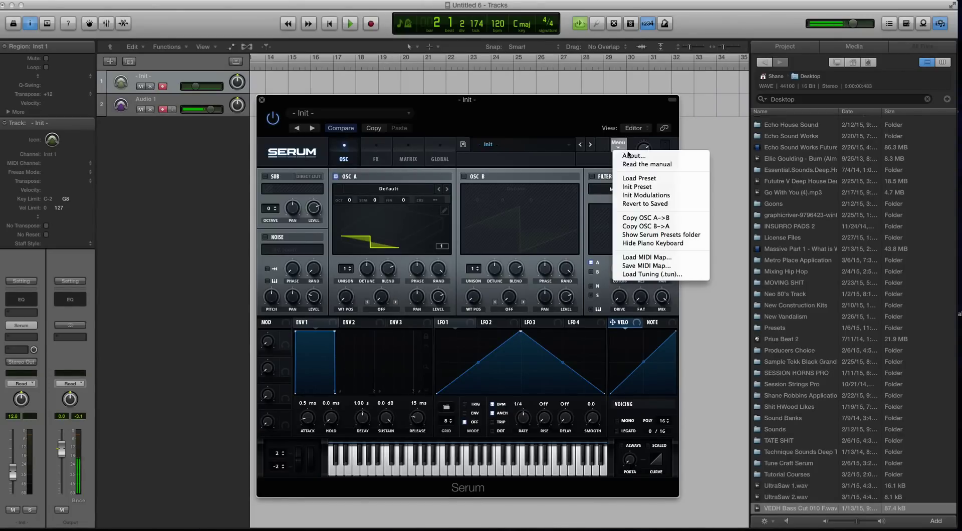
click(651, 187)
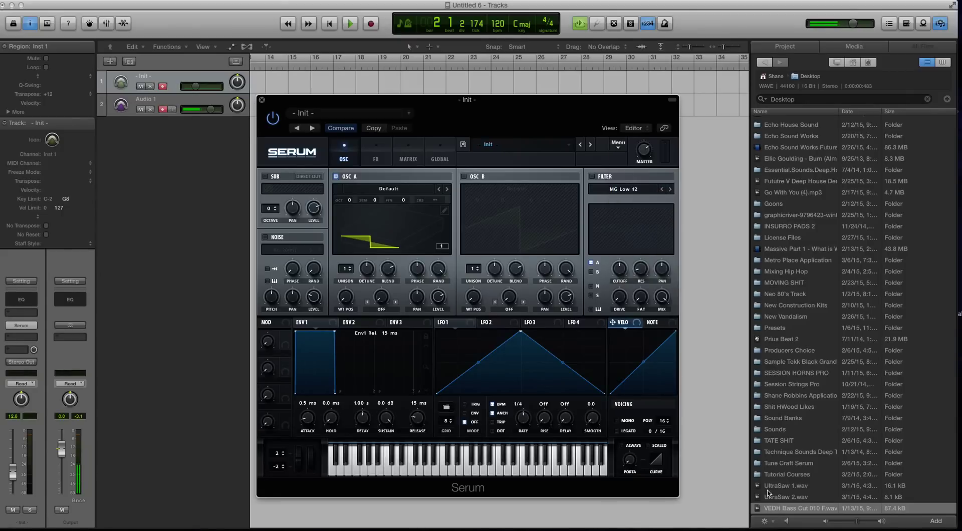
drag(780, 508, 421, 236)
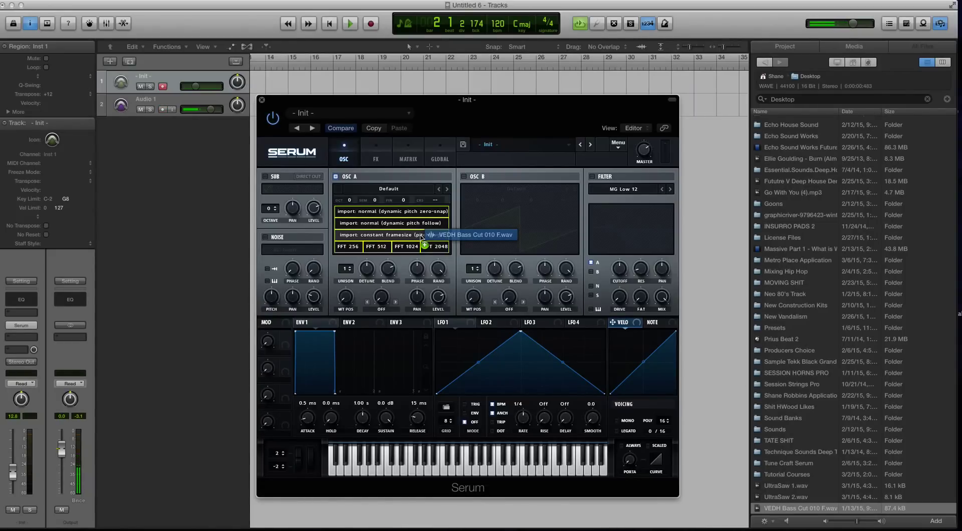
Step: Import the WAV with constant framesize, turn WT POS to 6, then reload the Init Preset
drag(421, 236, 434, 242)
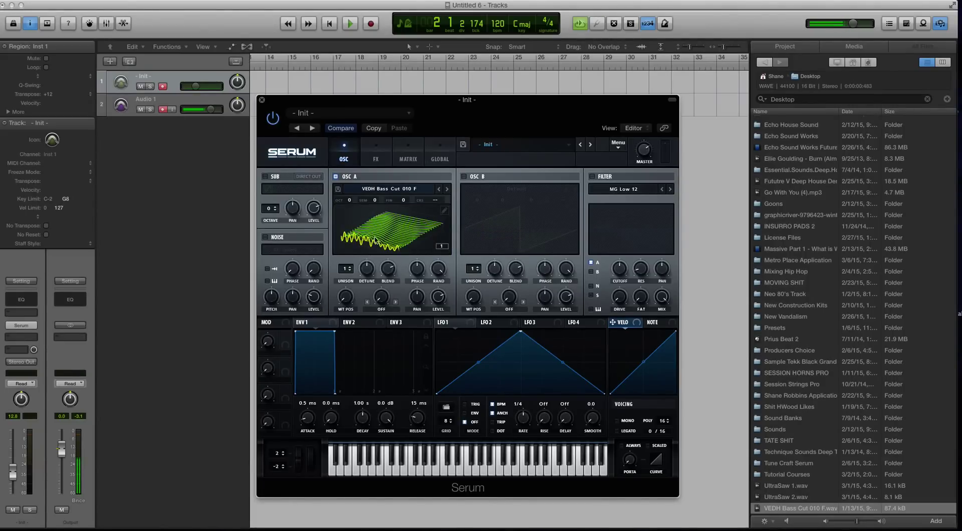
drag(340, 302, 394, 346)
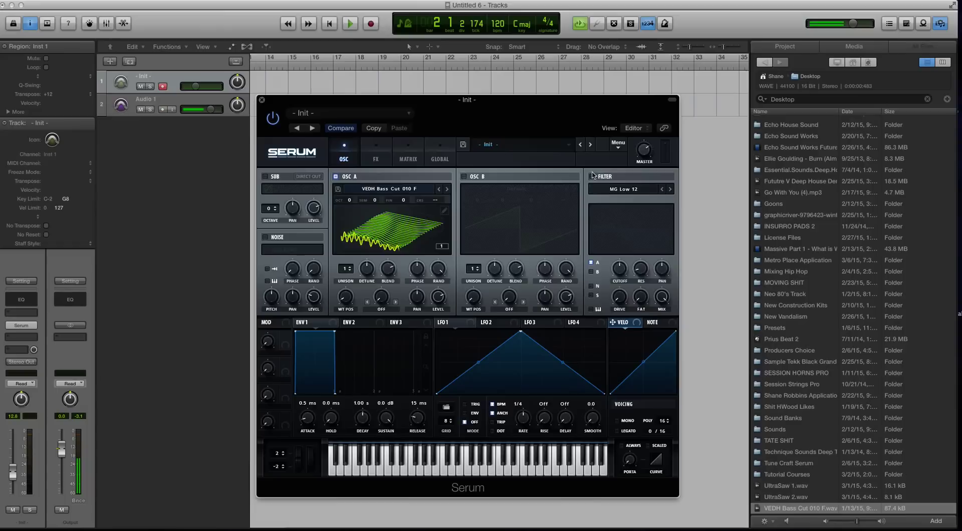
click(619, 144)
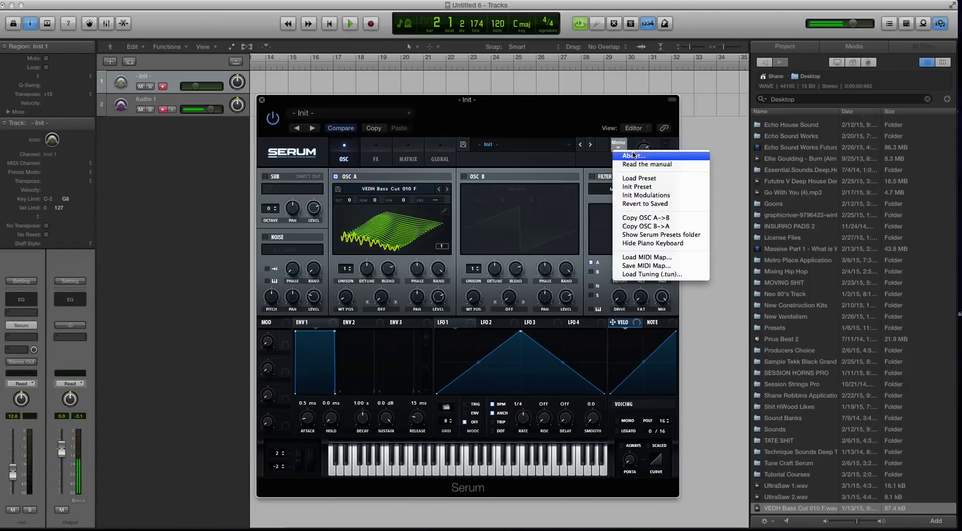
click(662, 189)
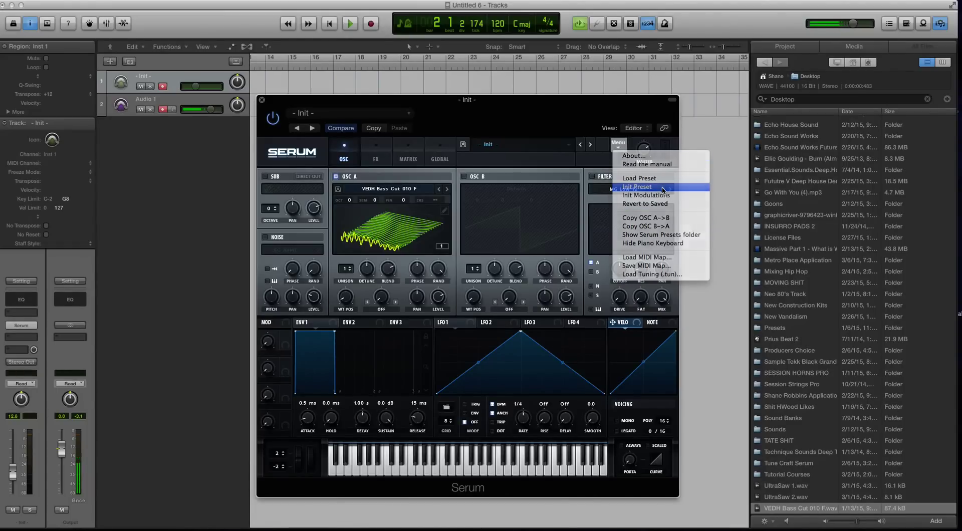
Step: Open OSC A's table editor and enter F0 as the import split formula
click(444, 211)
click(535, 393)
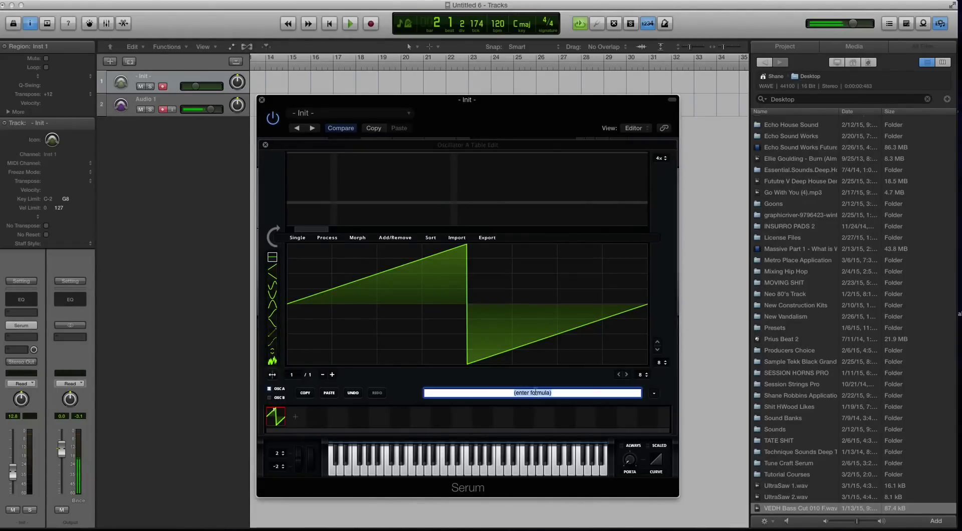
text(F0)
key(Return)
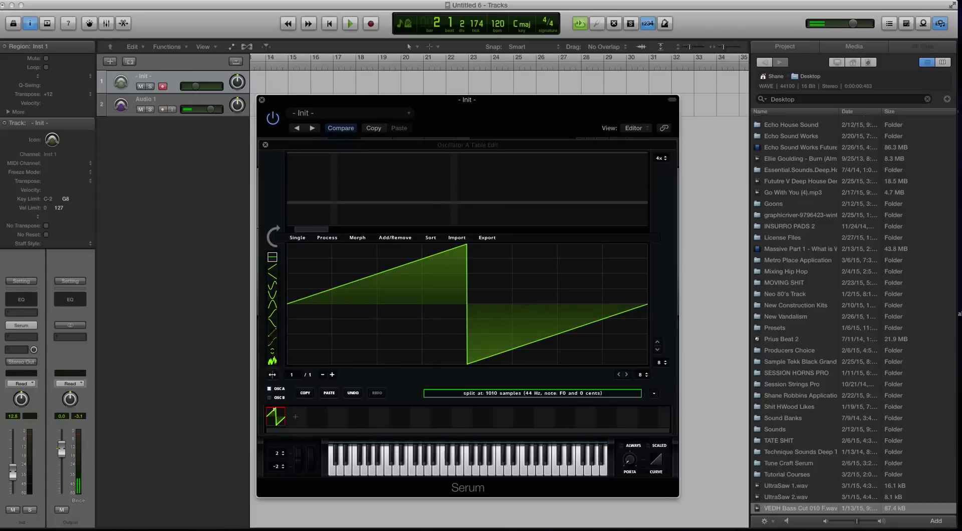
Step: Import the VEDH bass WAV as 21 frames and view frames 20 and 1
drag(789, 508, 371, 299)
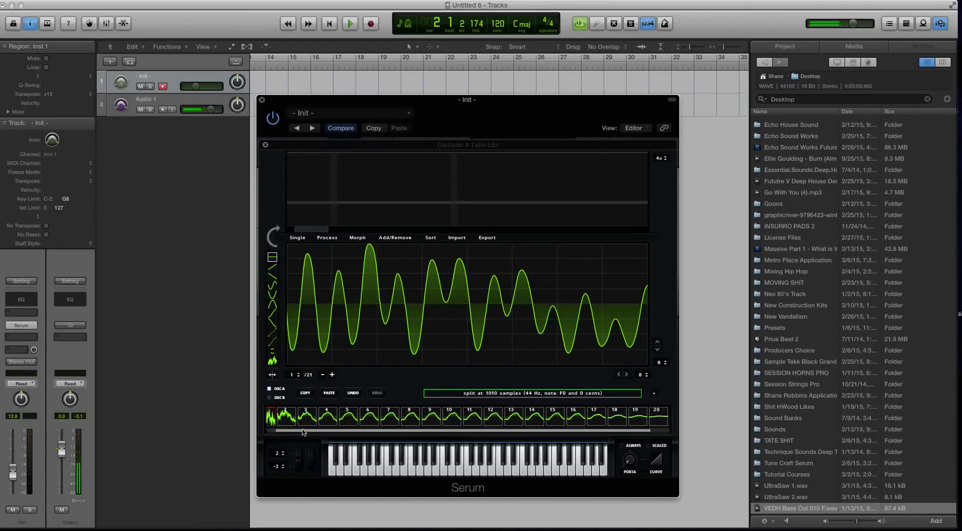
drag(293, 430, 588, 432)
click(633, 421)
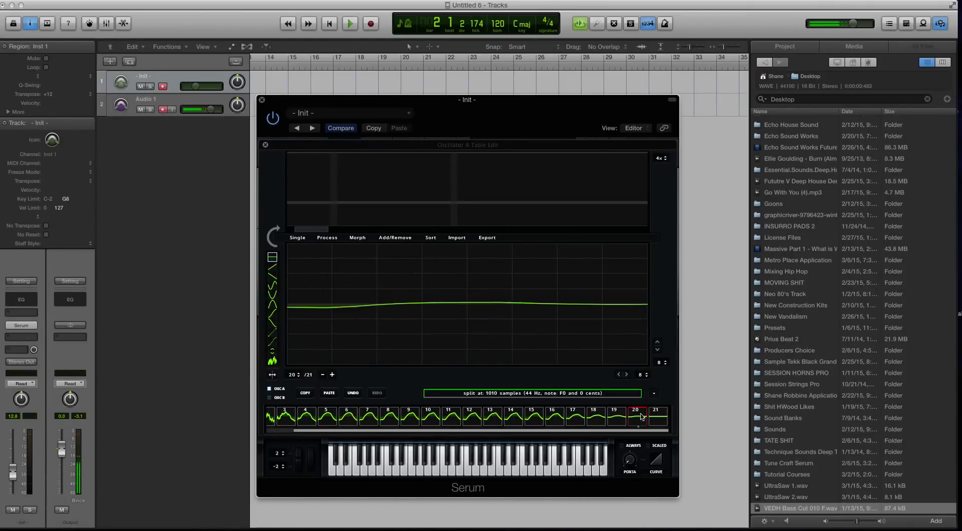
click(284, 418)
drag(333, 430, 271, 423)
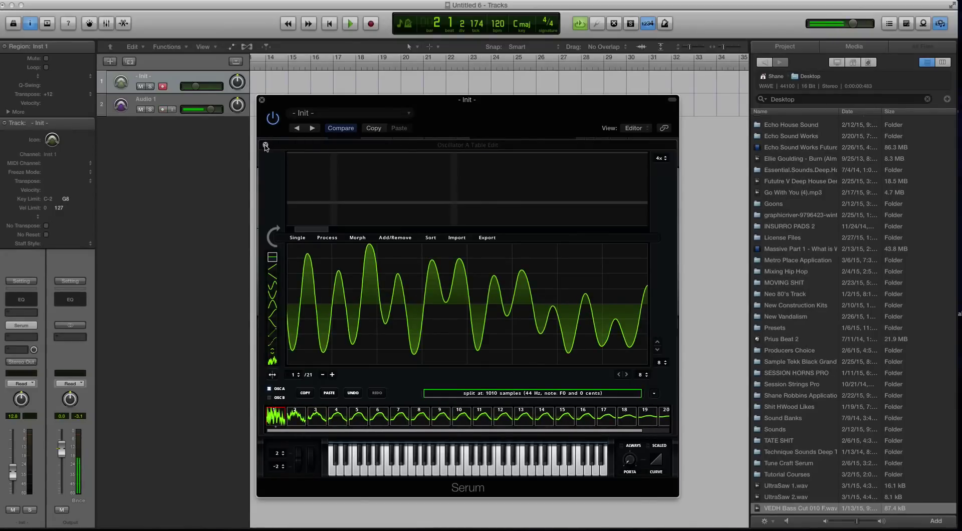
Step: Close the editor, start playback, and move OSC A's WT POS to frame 2 and back to 1
click(265, 145)
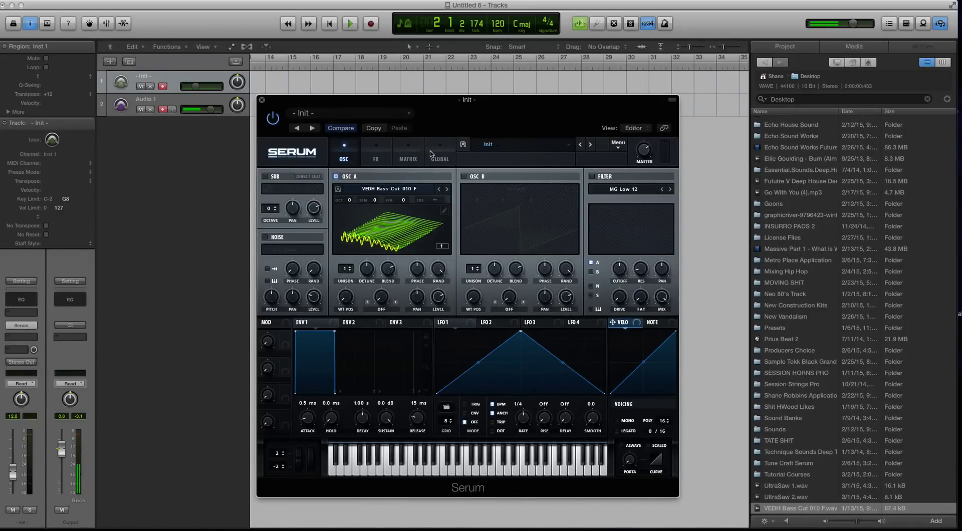
scroll(310, 86, left, 10)
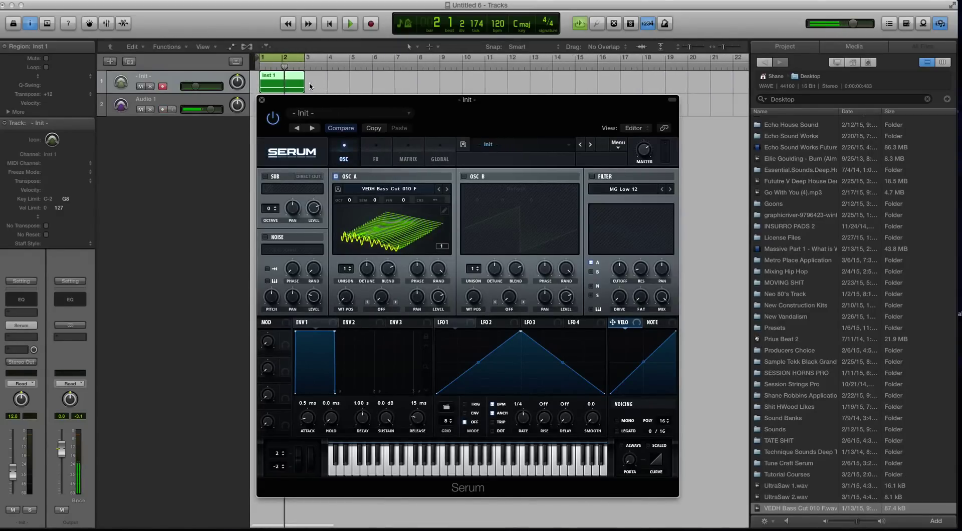
key(space)
mouse_move(345, 296)
mouse_down()
mouse_move(347, 256)
mouse_move(347, 300)
mouse_up()
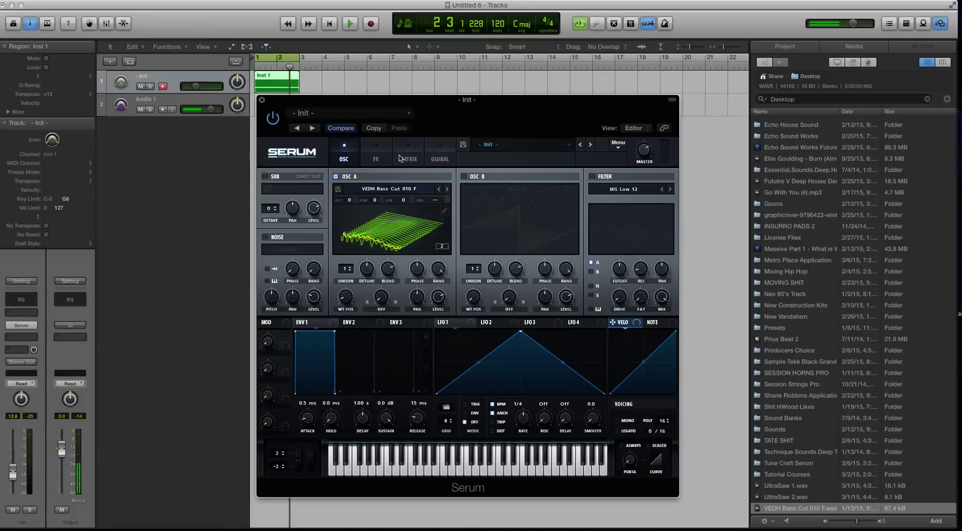
drag(347, 293, 350, 317)
Step: In OSC A's wavetable editor, multi-select frames 20 and 21
click(444, 211)
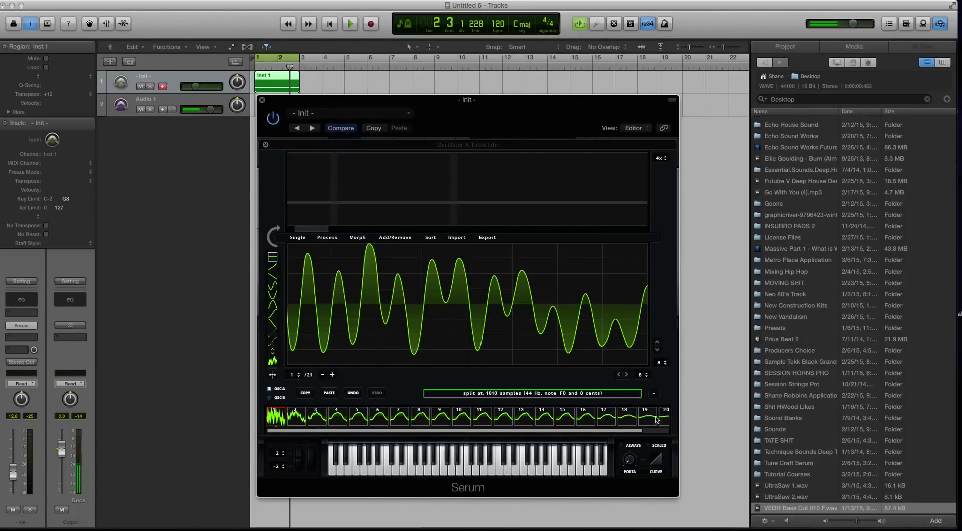
scroll(641, 424, down, 2)
click(662, 422)
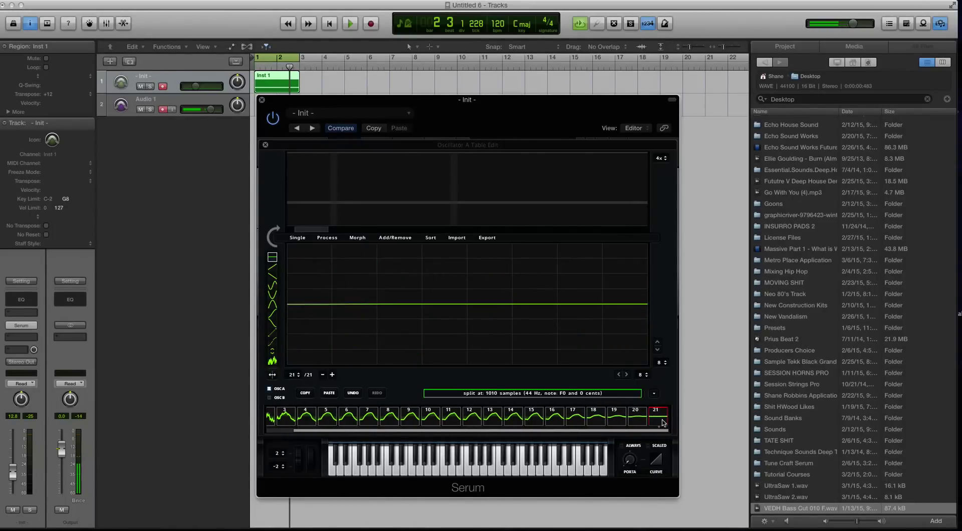
click(634, 420)
click(599, 419)
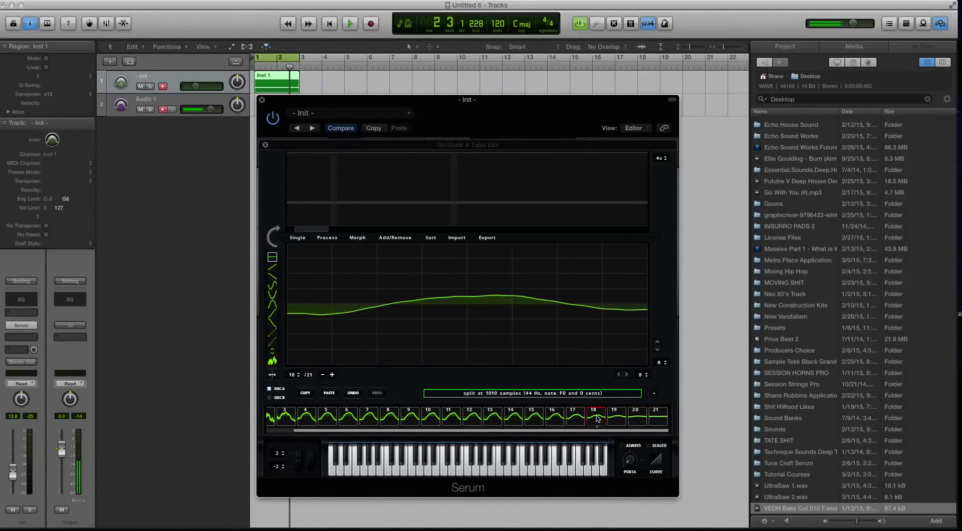
click(617, 419)
click(637, 420)
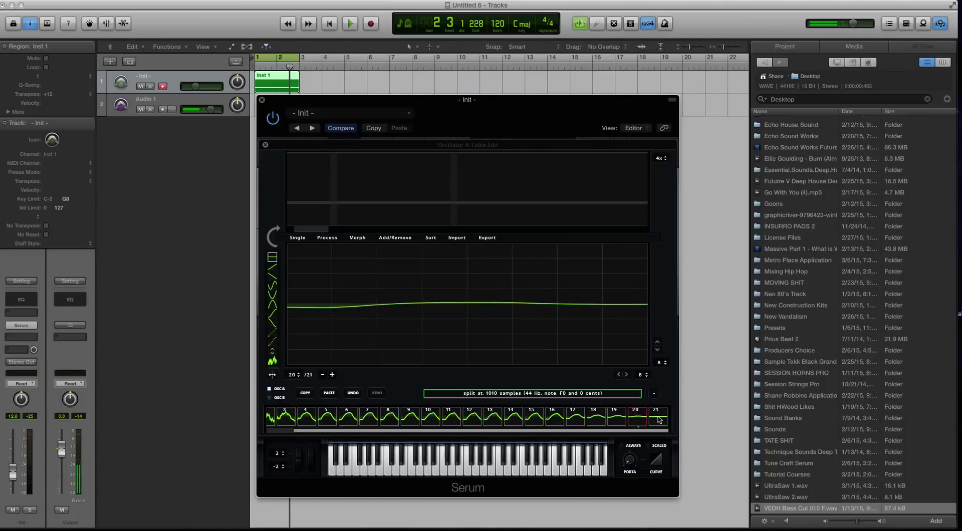
click(659, 420)
click(641, 418)
shift+click(659, 419)
Step: Remove the selected frames to leave 19, close the editor, and sweep WT POS
click(407, 237)
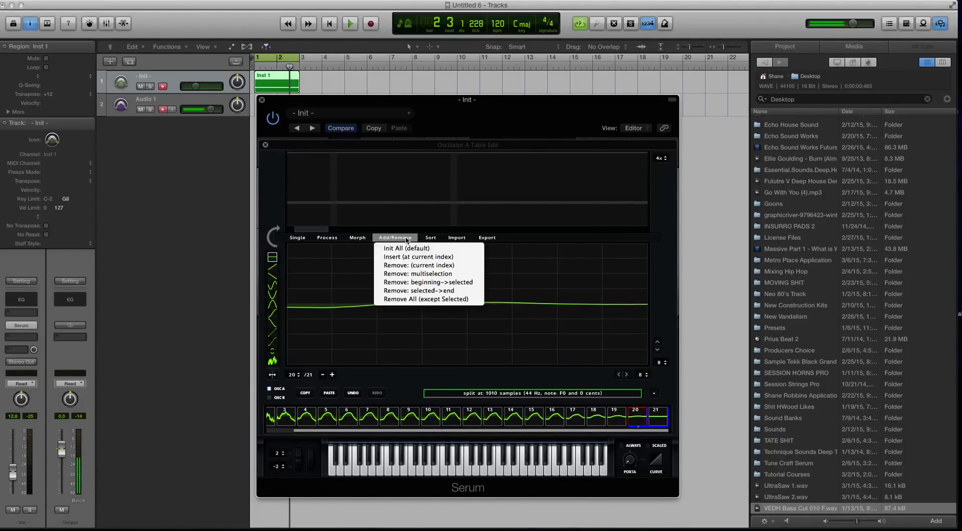
click(457, 274)
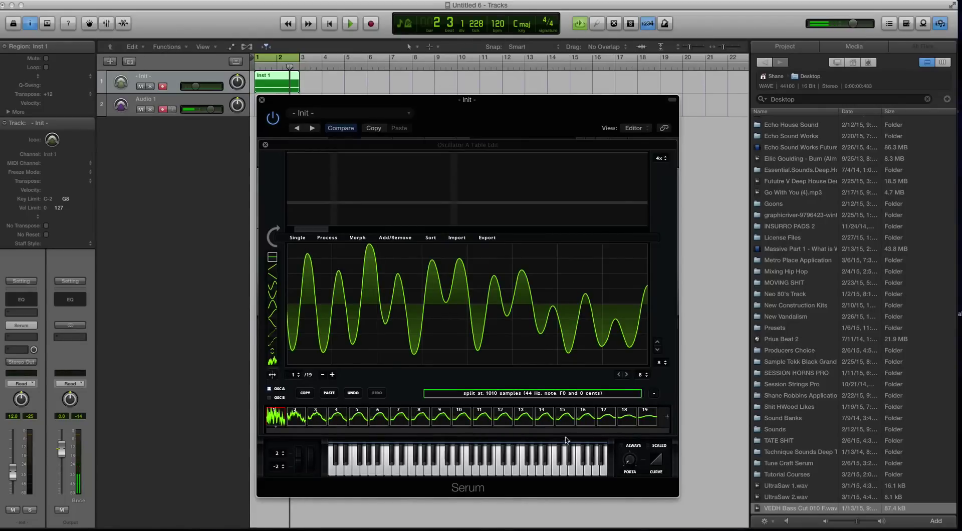
click(647, 422)
click(632, 421)
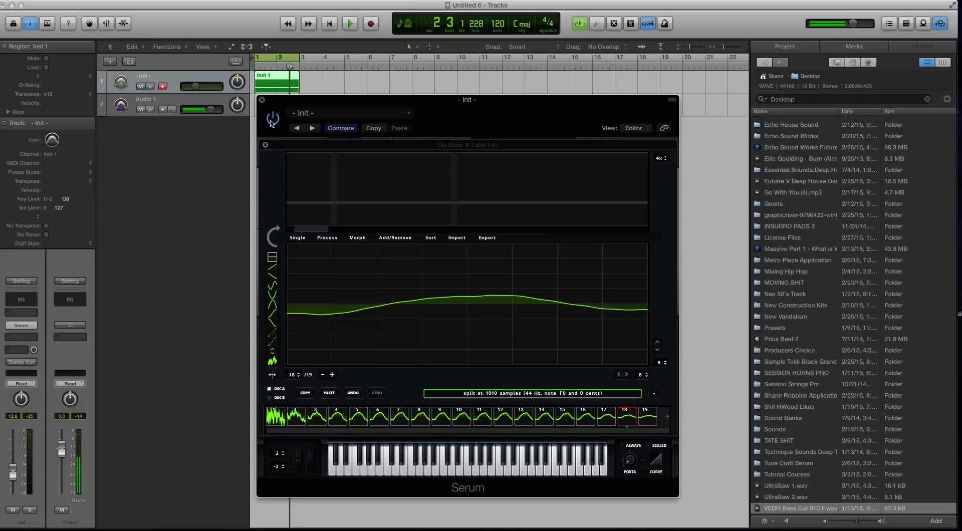
click(266, 145)
mouse_move(342, 297)
mouse_down()
mouse_move(352, 379)
mouse_move(358, 368)
mouse_move(326, 256)
mouse_move(346, 311)
mouse_move(349, 288)
mouse_up()
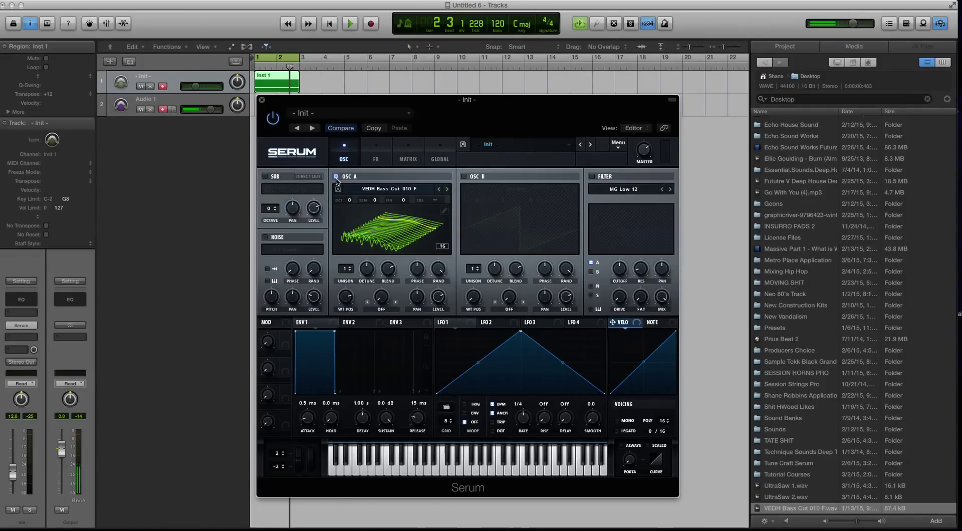
Step: Select frame 1 in OSC A's editor and apply Morph – Spectral to make 256 frames
click(443, 211)
click(271, 416)
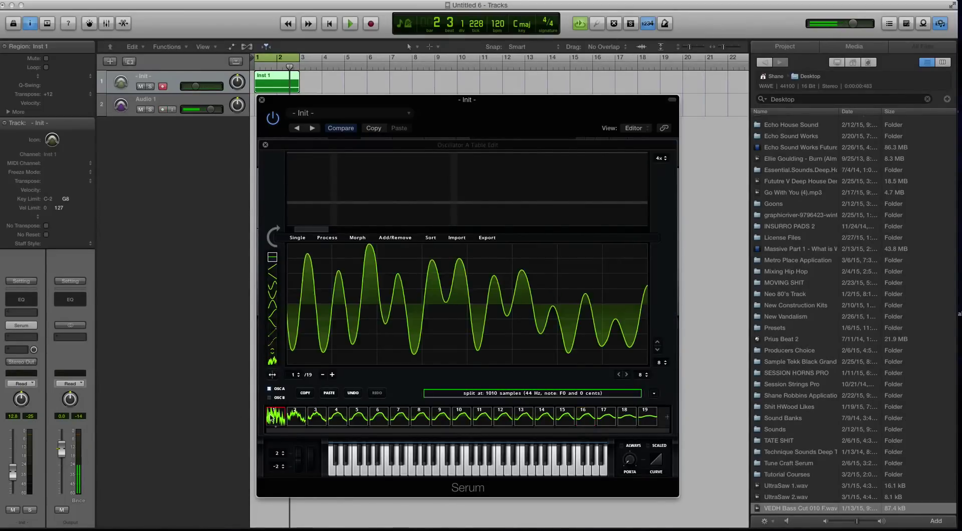
click(294, 417)
click(276, 419)
click(354, 237)
click(339, 238)
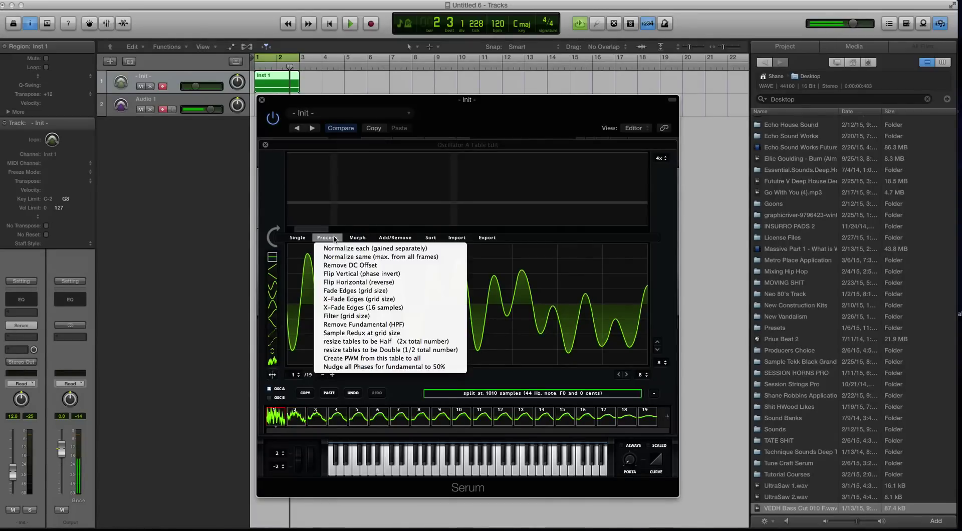
click(349, 239)
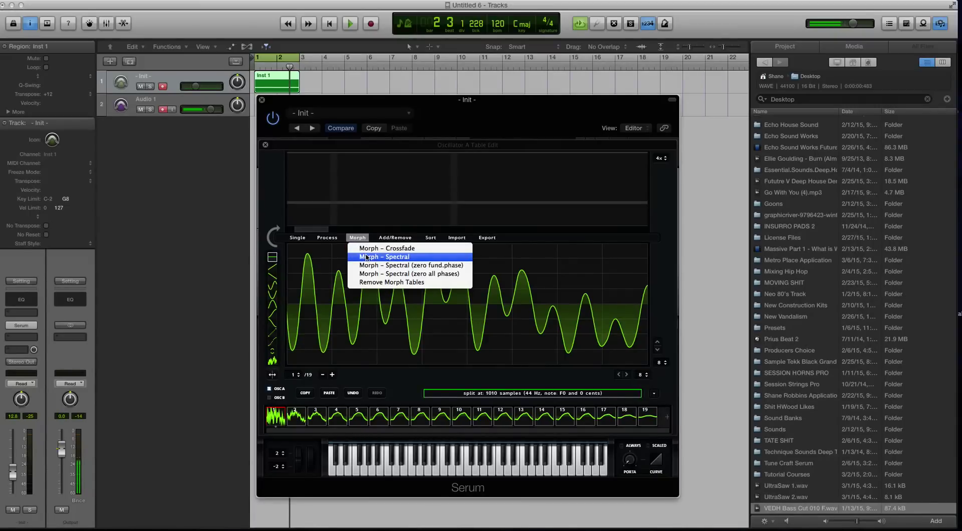
click(363, 257)
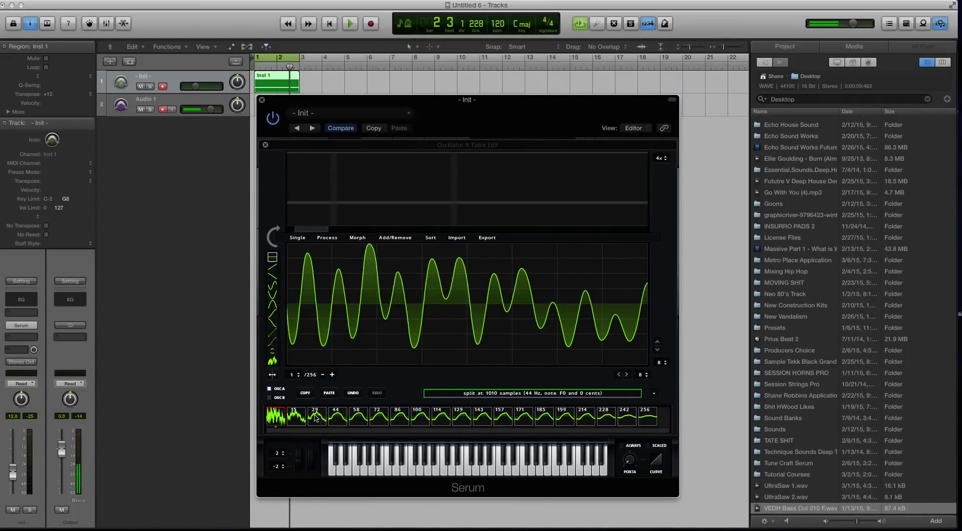
Step: Check morphed frames 58, 256, 1 and 242, then close the editor
drag(316, 419, 472, 420)
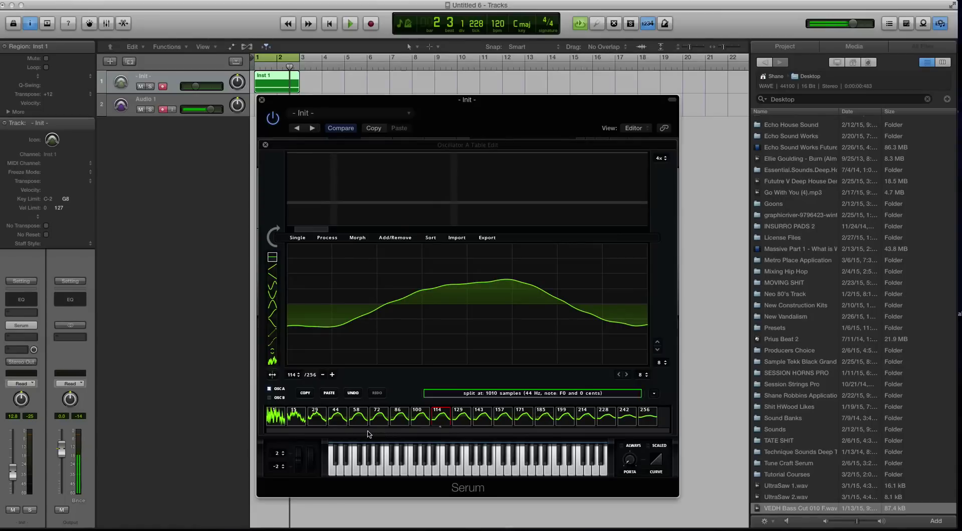
click(649, 419)
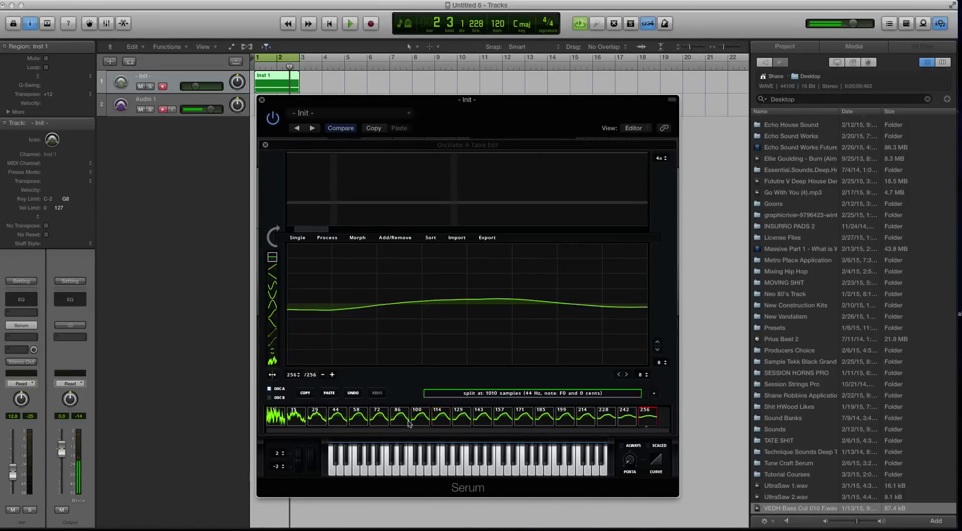
click(284, 423)
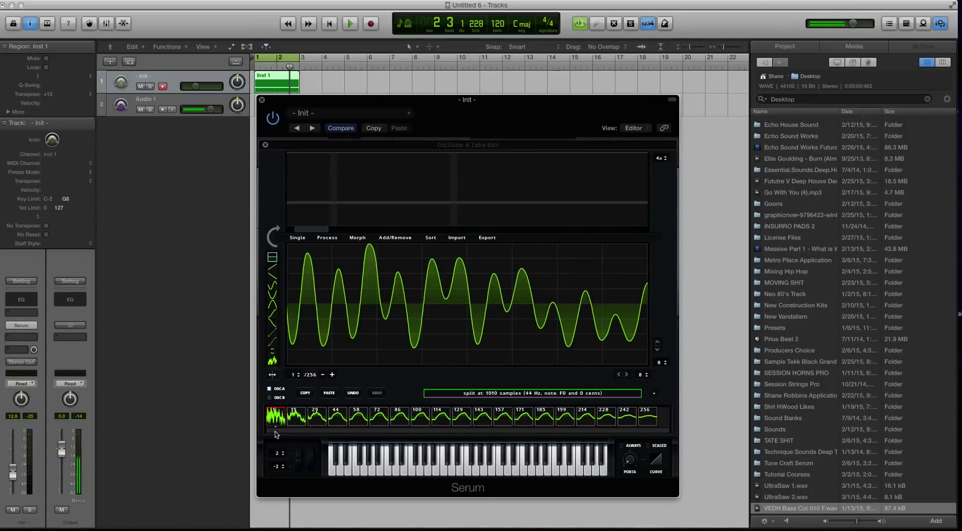
click(645, 421)
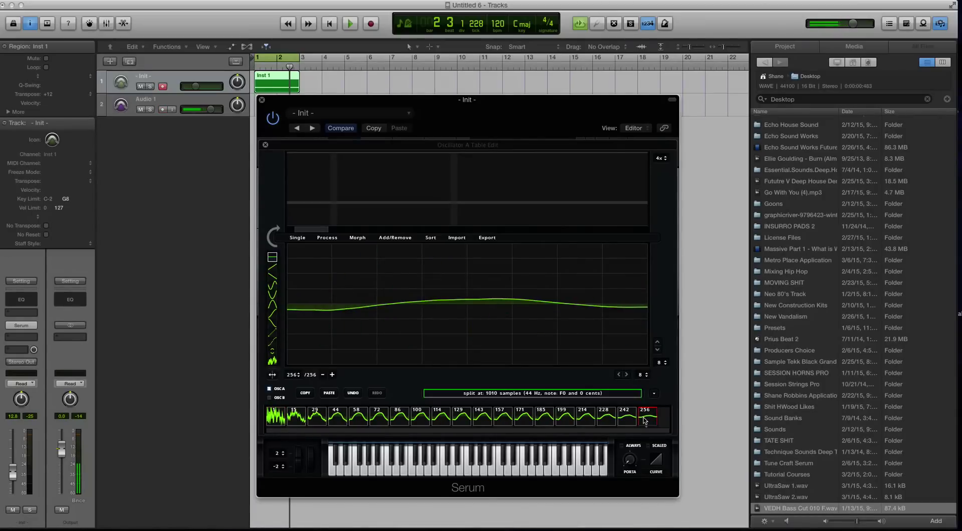
click(628, 421)
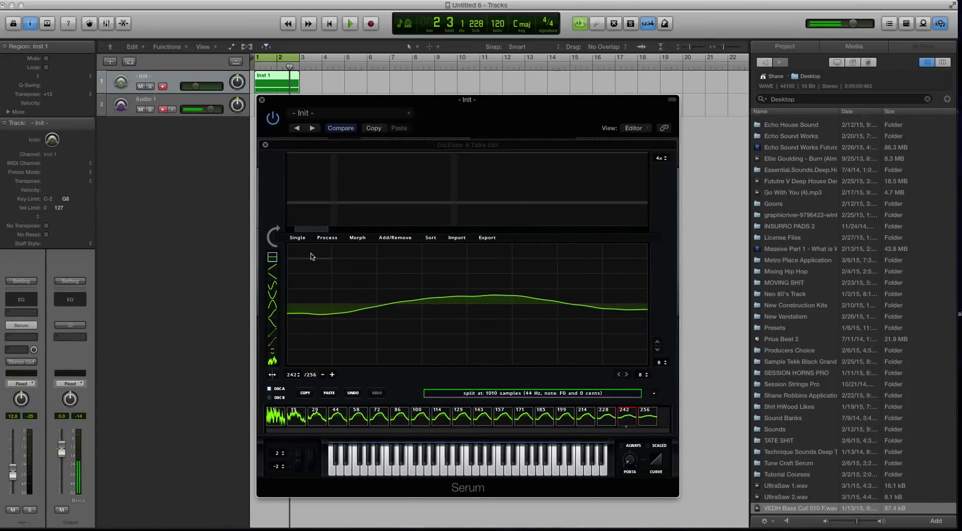
click(265, 145)
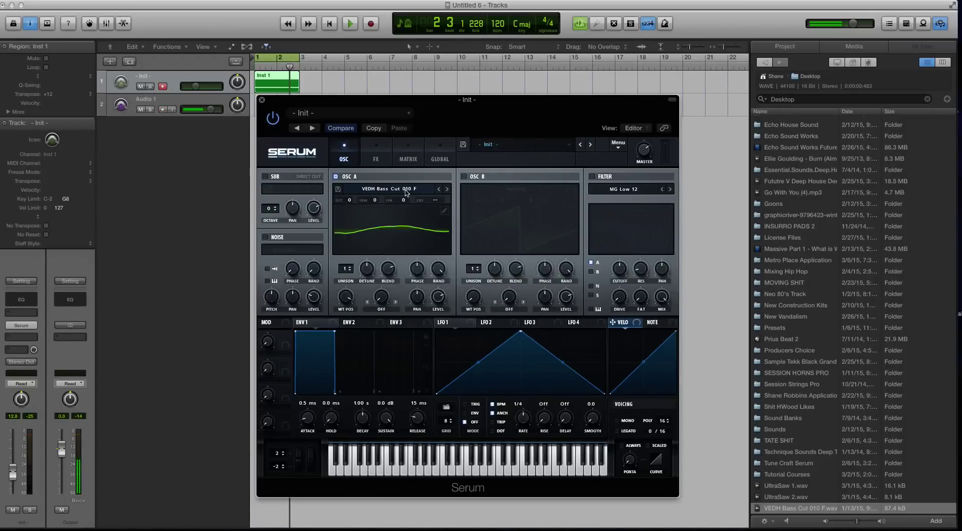
Step: Show Oscillator A's wavetable in 3D and play the project with the position moved from frame 1 to 8
click(436, 223)
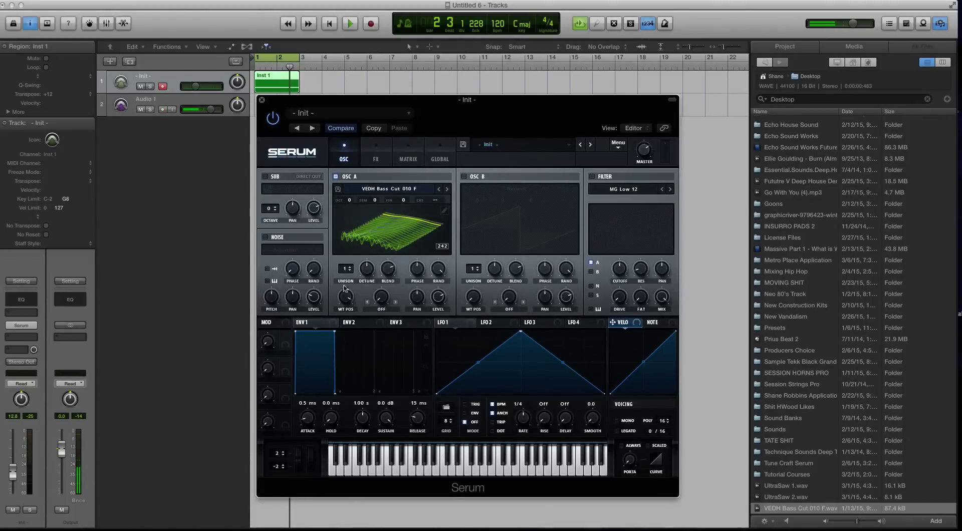
drag(344, 288, 375, 439)
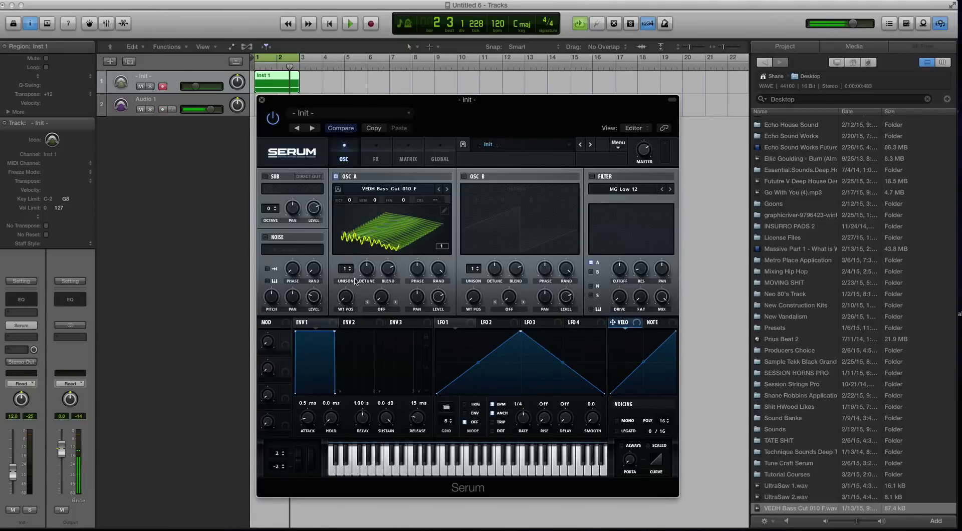
key(space)
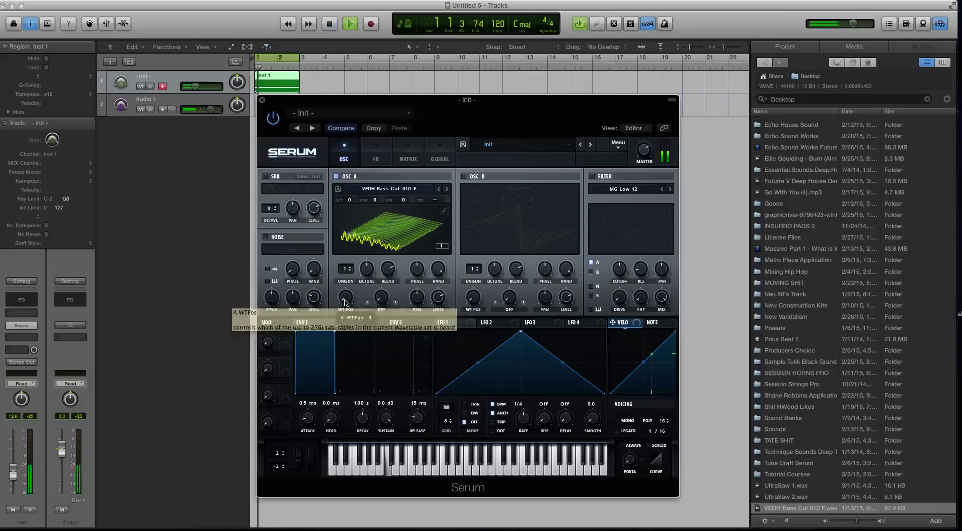
mouse_move(347, 303)
mouse_down()
mouse_move(343, 253)
mouse_move(348, 312)
mouse_up()
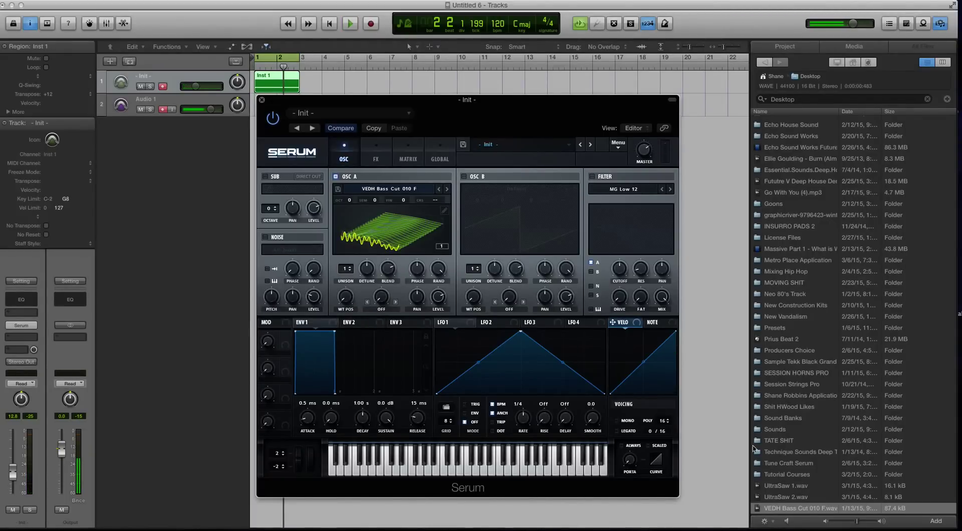
Step: Preview the bass sample from the file browser and deselect the Inst 1 region
click(787, 521)
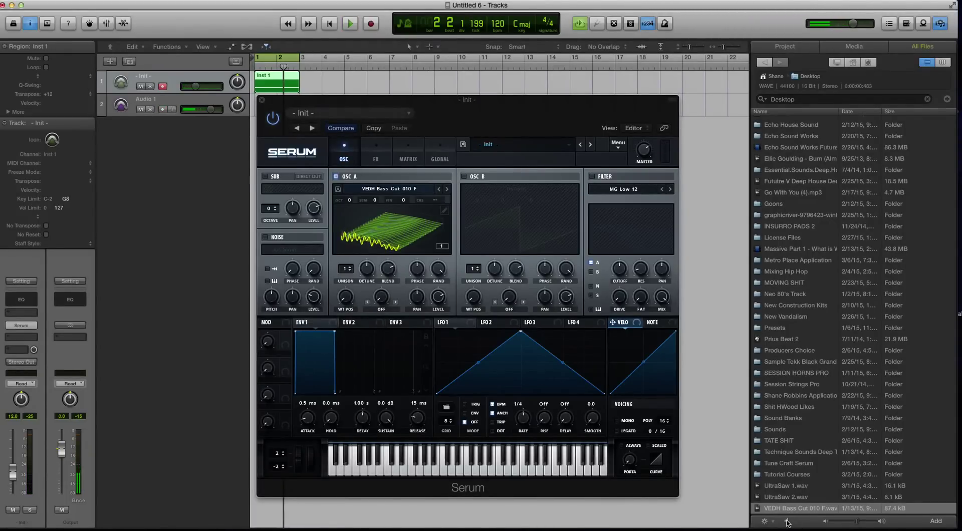
click(787, 522)
click(692, 315)
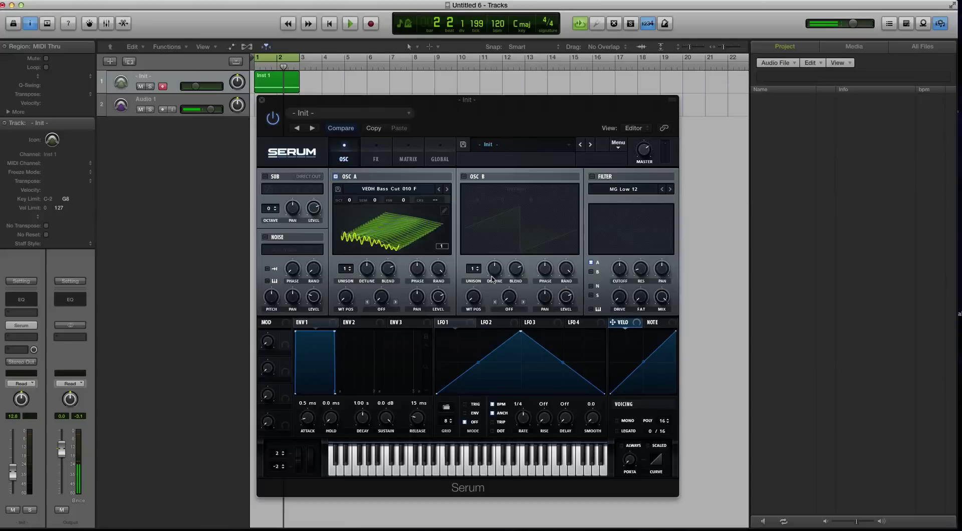
Step: Audition the wavetable at position 49, then at 7 during playback
mouse_move(345, 297)
mouse_down()
mouse_move(349, 273)
mouse_move(345, 304)
mouse_up()
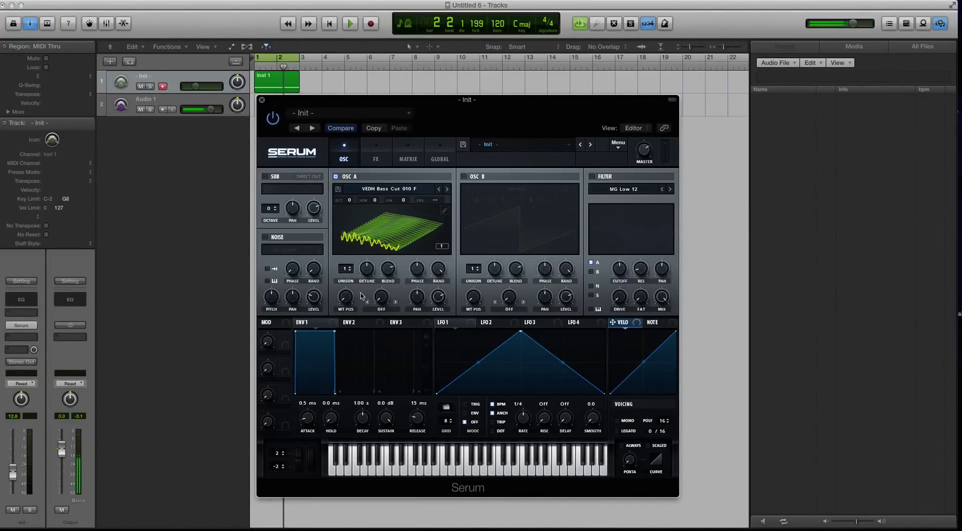
key(space)
drag(346, 298, 344, 296)
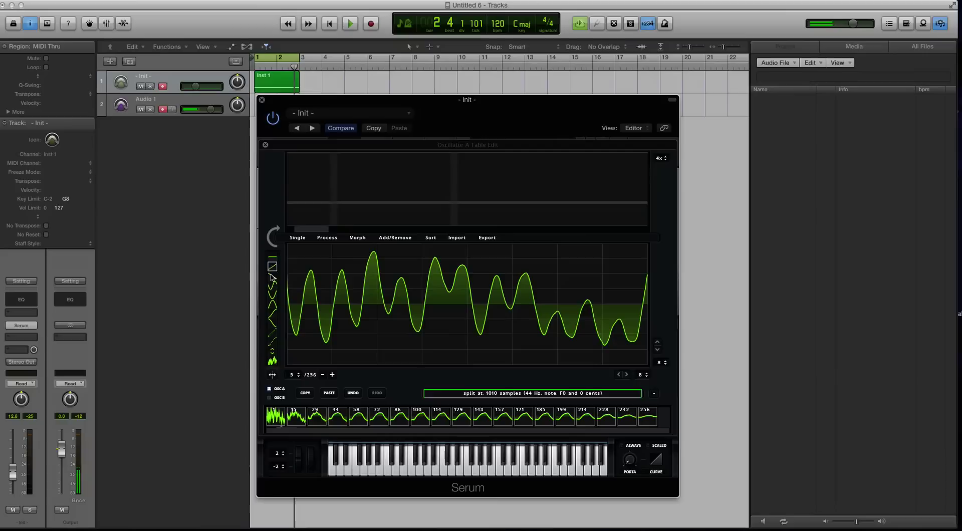
Step: In the wavetable editor, try different drawing shapes before settling on one
click(272, 285)
click(273, 304)
click(274, 312)
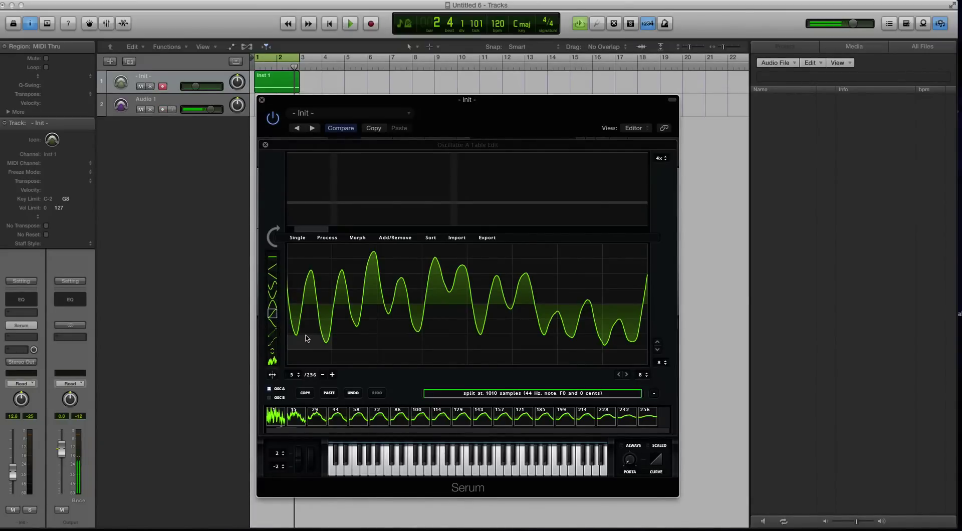